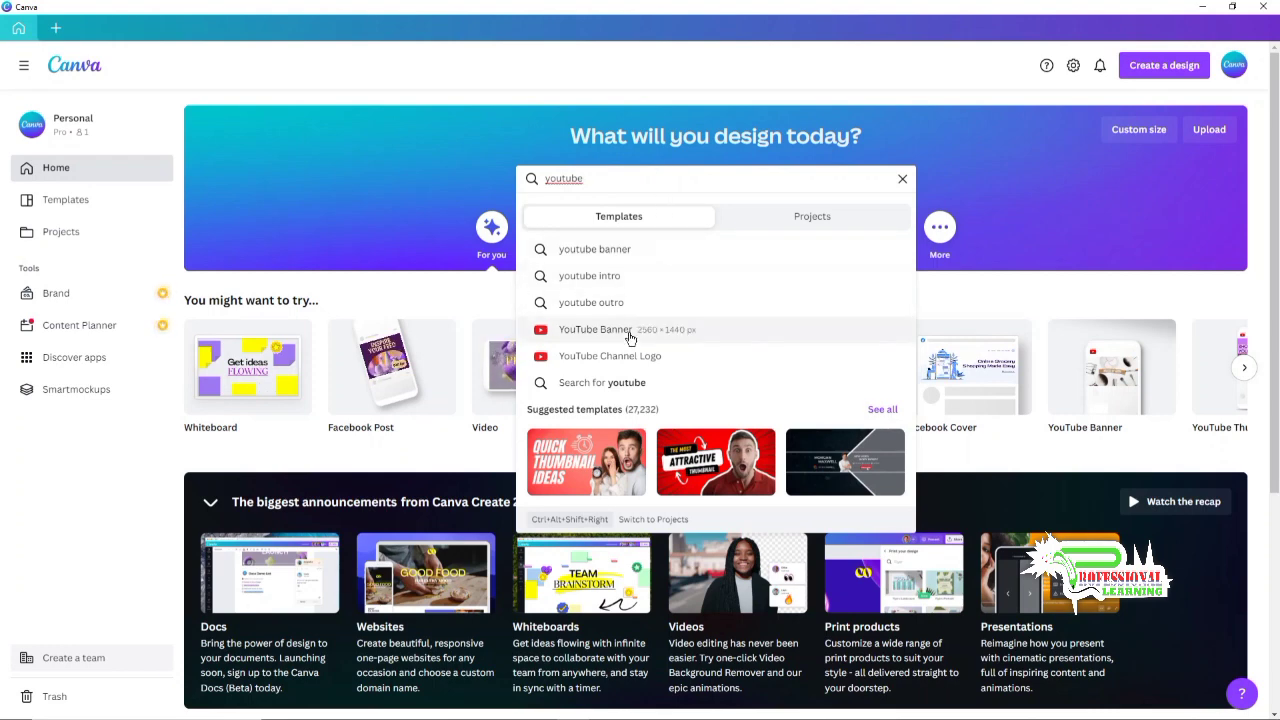
Open the YouTube Banner templates, browse the available designs, and create a blank YouTube Banner
{"action": "key", "text": "Return"}
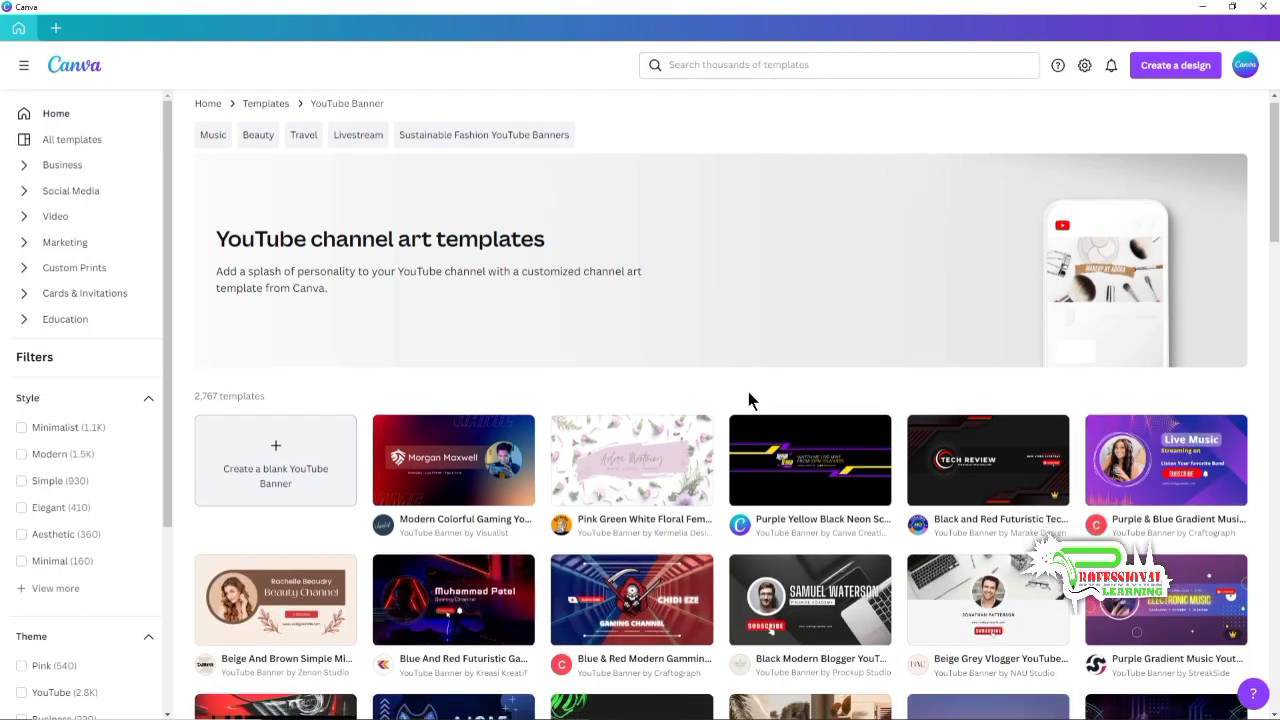
{"action": "scroll", "coordinate": [748, 391], "scroll_direction": "down", "scroll_amount": 2}
{"action": "scroll", "coordinate": [724, 395], "scroll_direction": "down", "scroll_amount": 5}
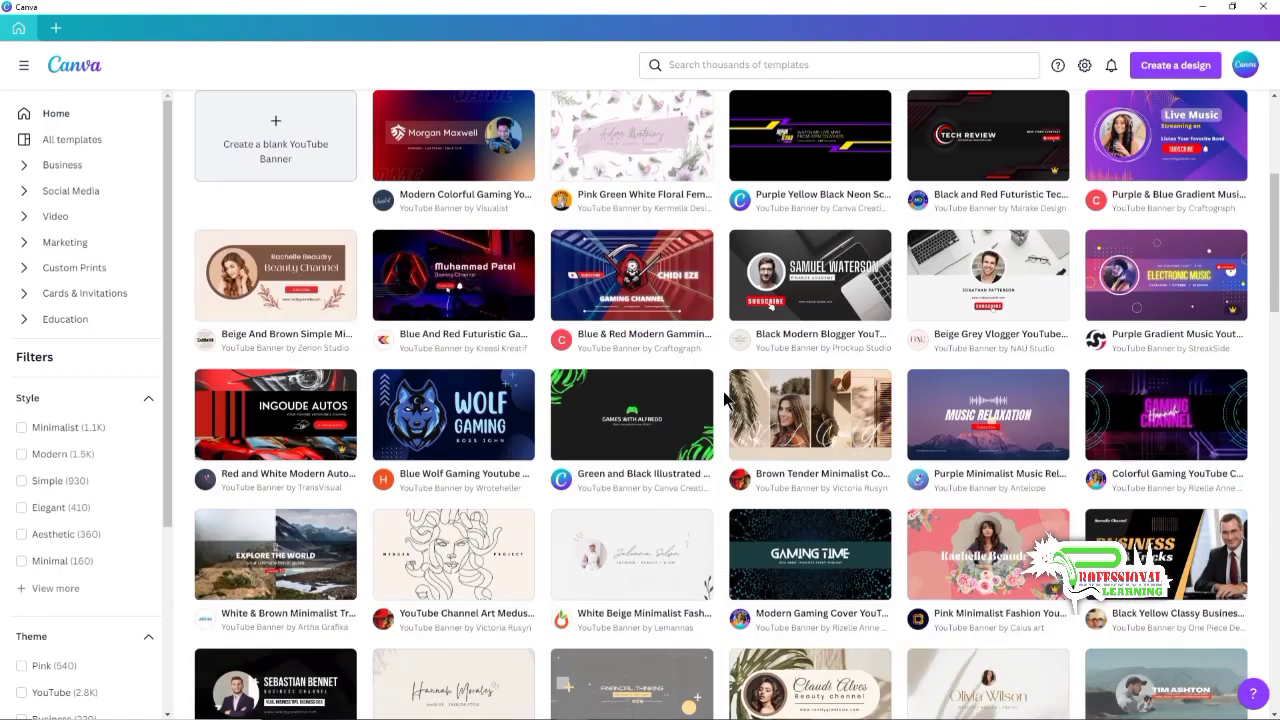
{"action": "scroll", "coordinate": [723, 391], "scroll_direction": "down", "scroll_amount": 3}
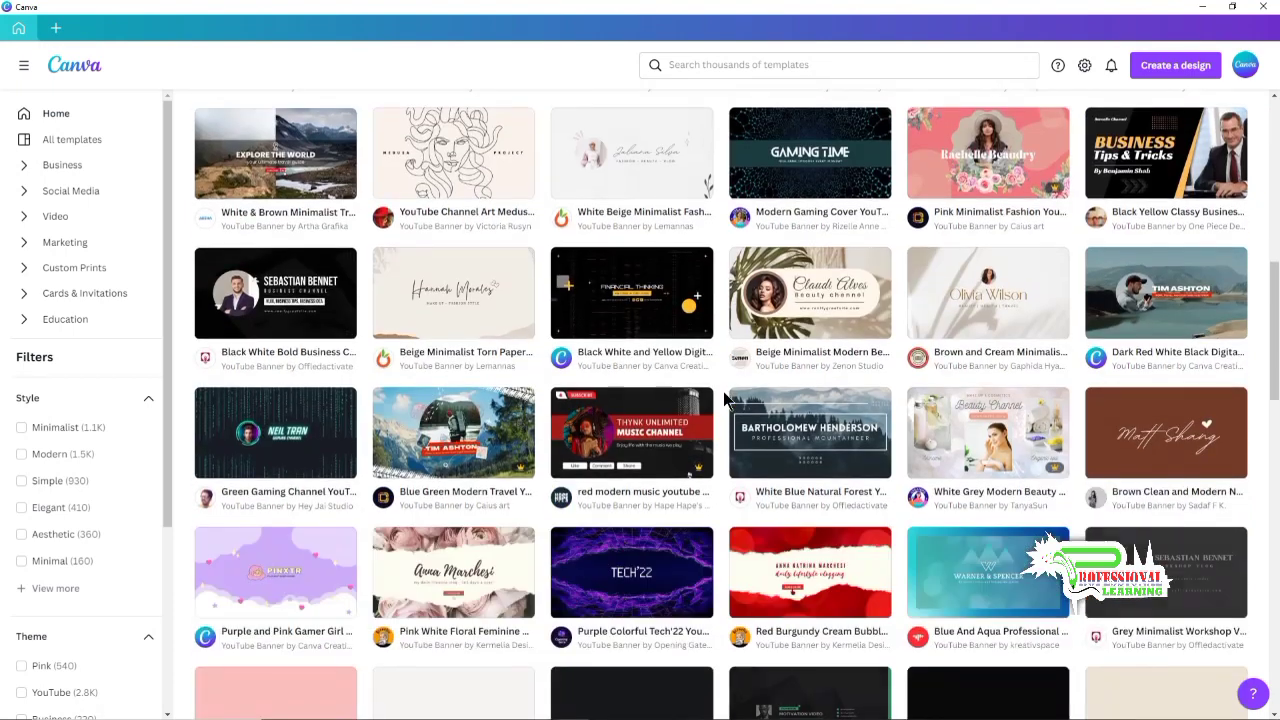
{"action": "scroll", "coordinate": [723, 398], "scroll_direction": "up", "scroll_amount": 5}
{"action": "scroll", "coordinate": [724, 394], "scroll_direction": "up", "scroll_amount": 5}
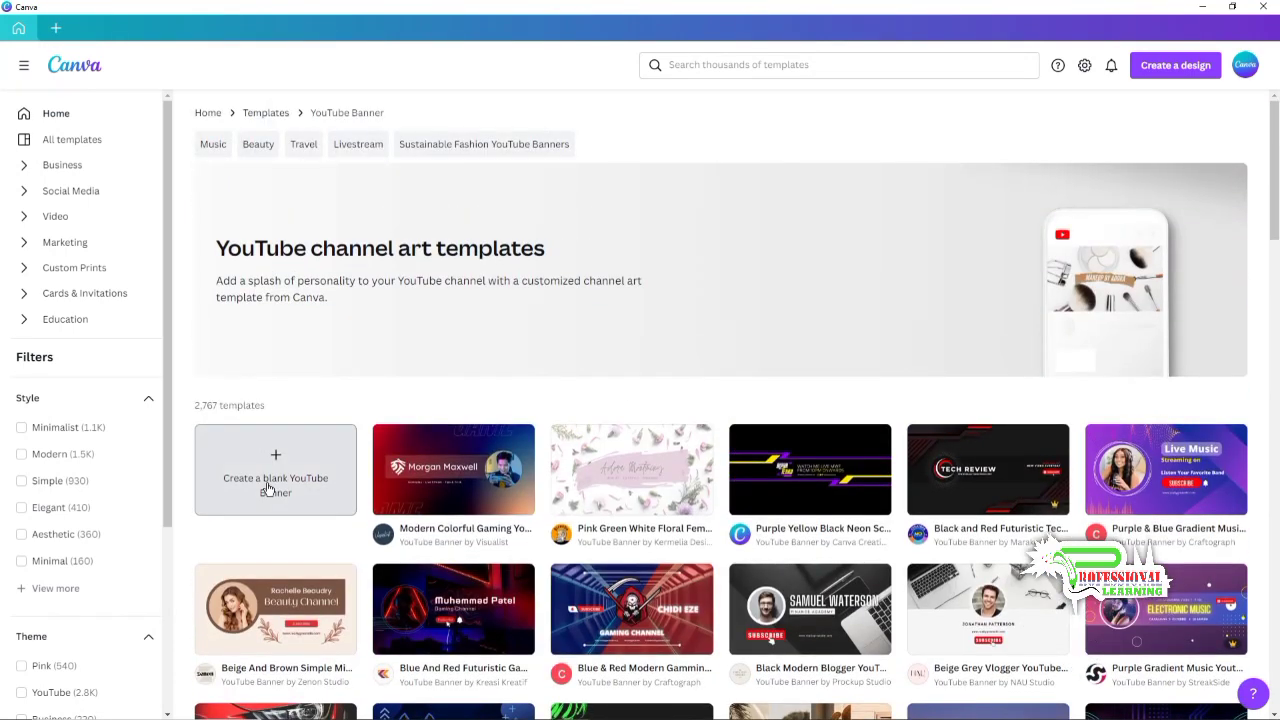
{"action": "left_click", "coordinate": [268, 488]}
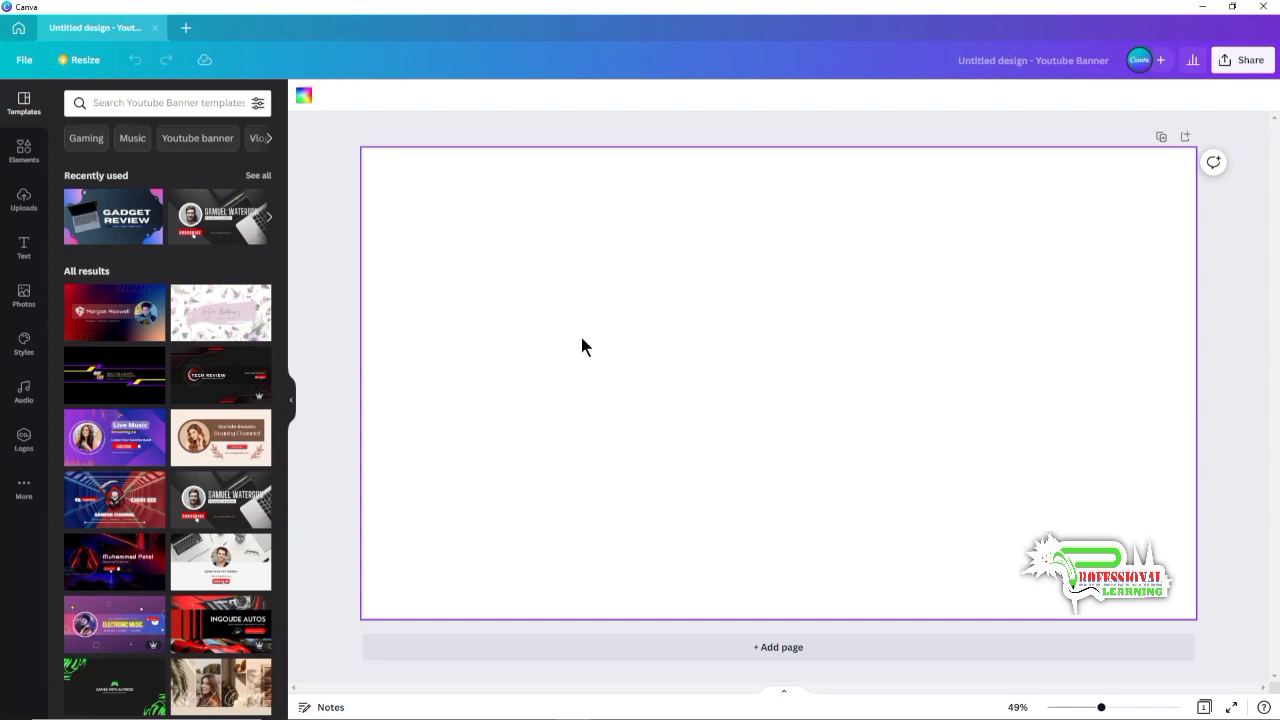
Set the banner's background to black and add a square shape in the middle of the page
{"action": "left_click", "coordinate": [302, 98]}
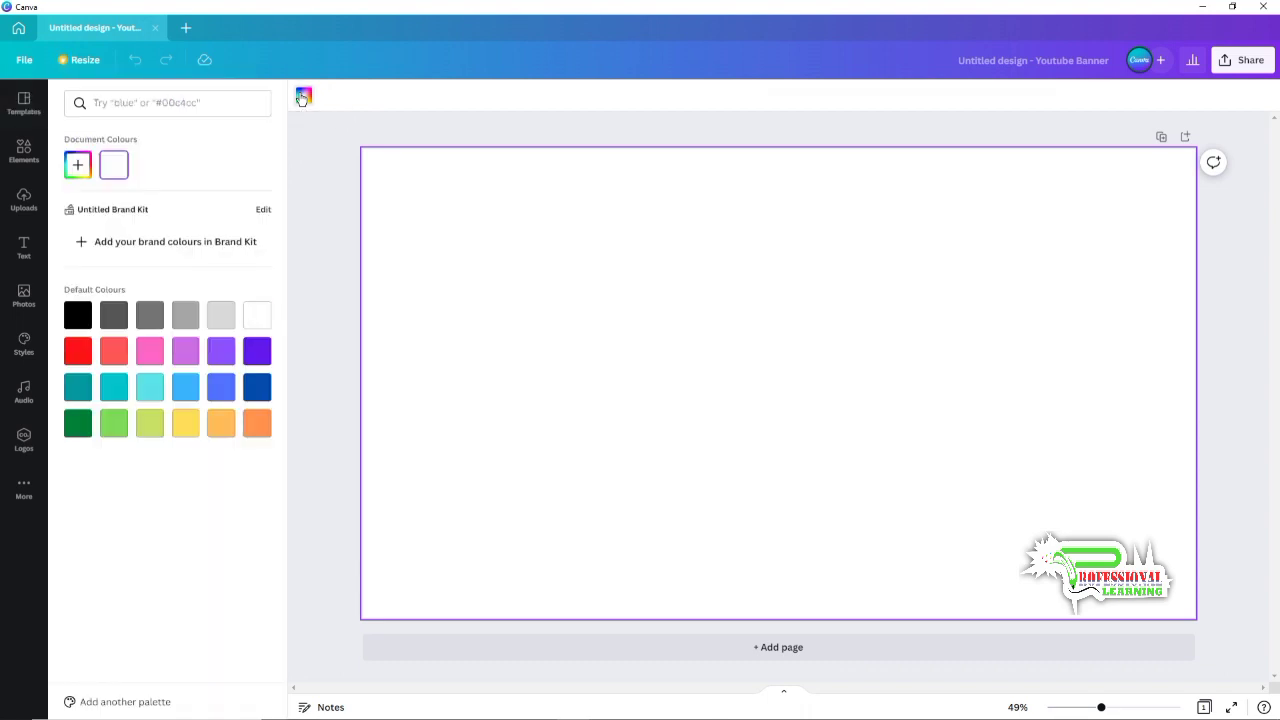
{"action": "left_click", "coordinate": [78, 315]}
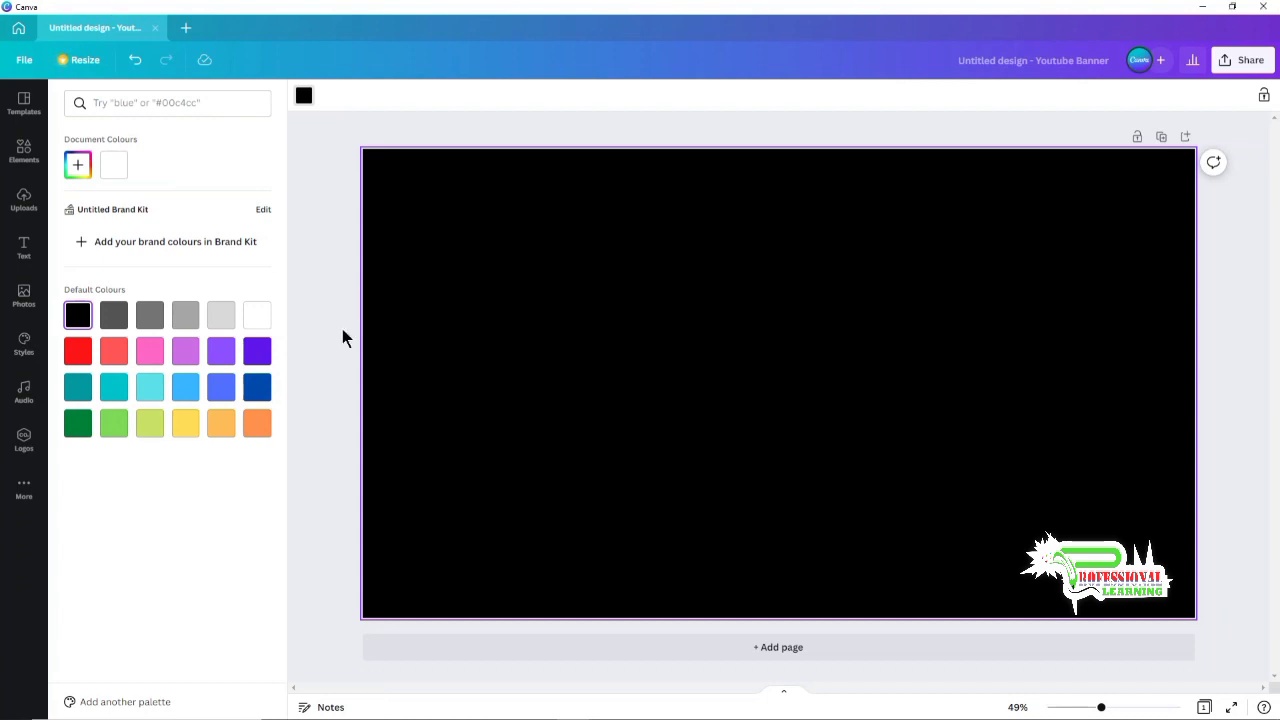
{"action": "left_click", "coordinate": [24, 150]}
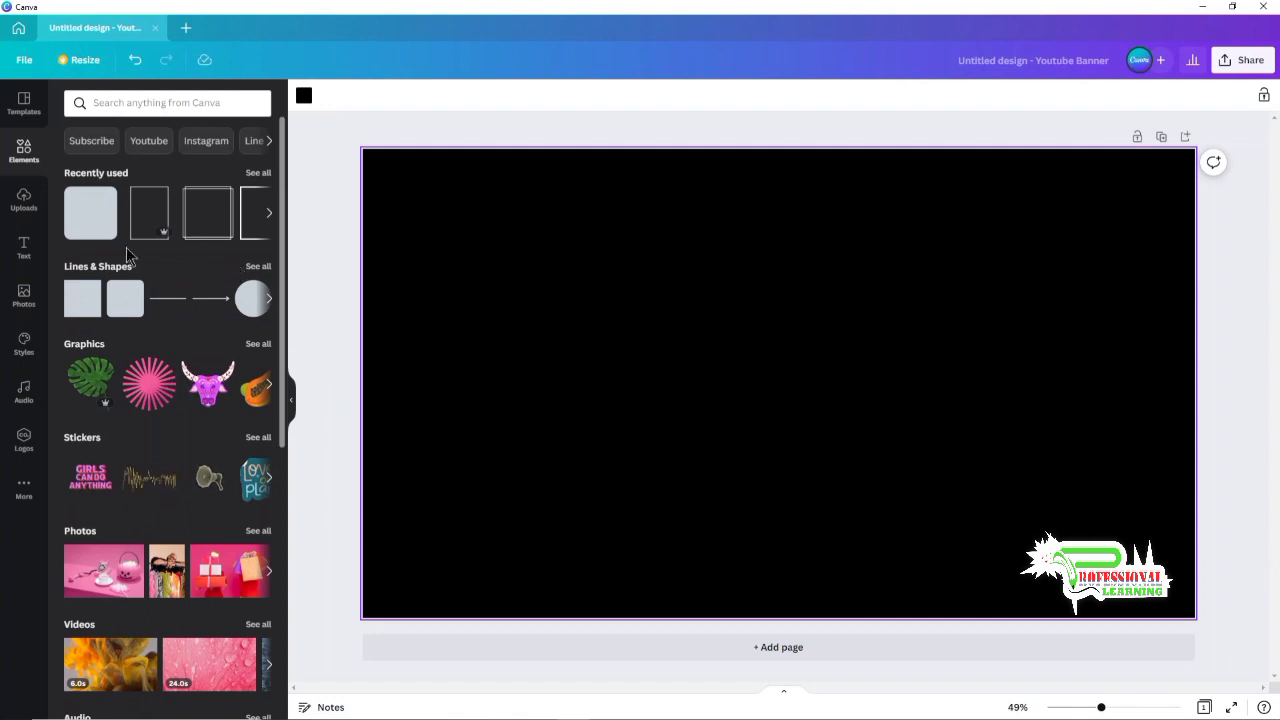
{"action": "key", "text": "r"}
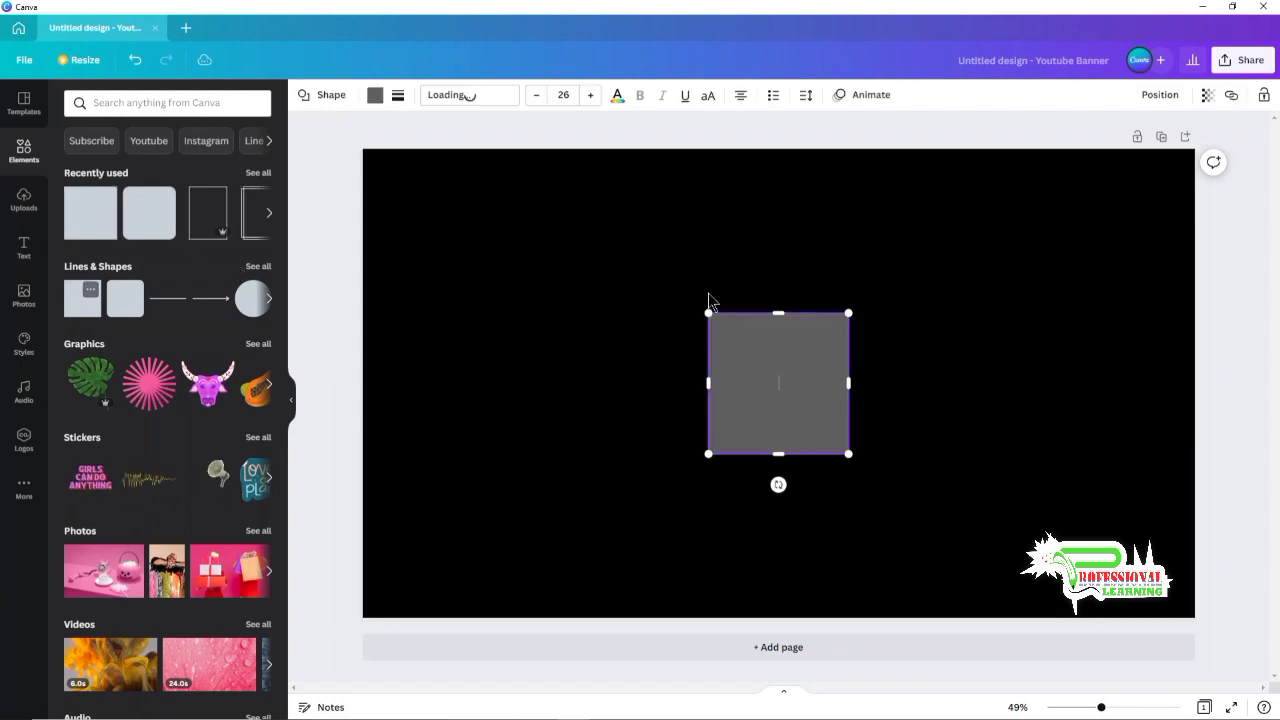
{"action": "left_click", "coordinate": [1219, 387]}
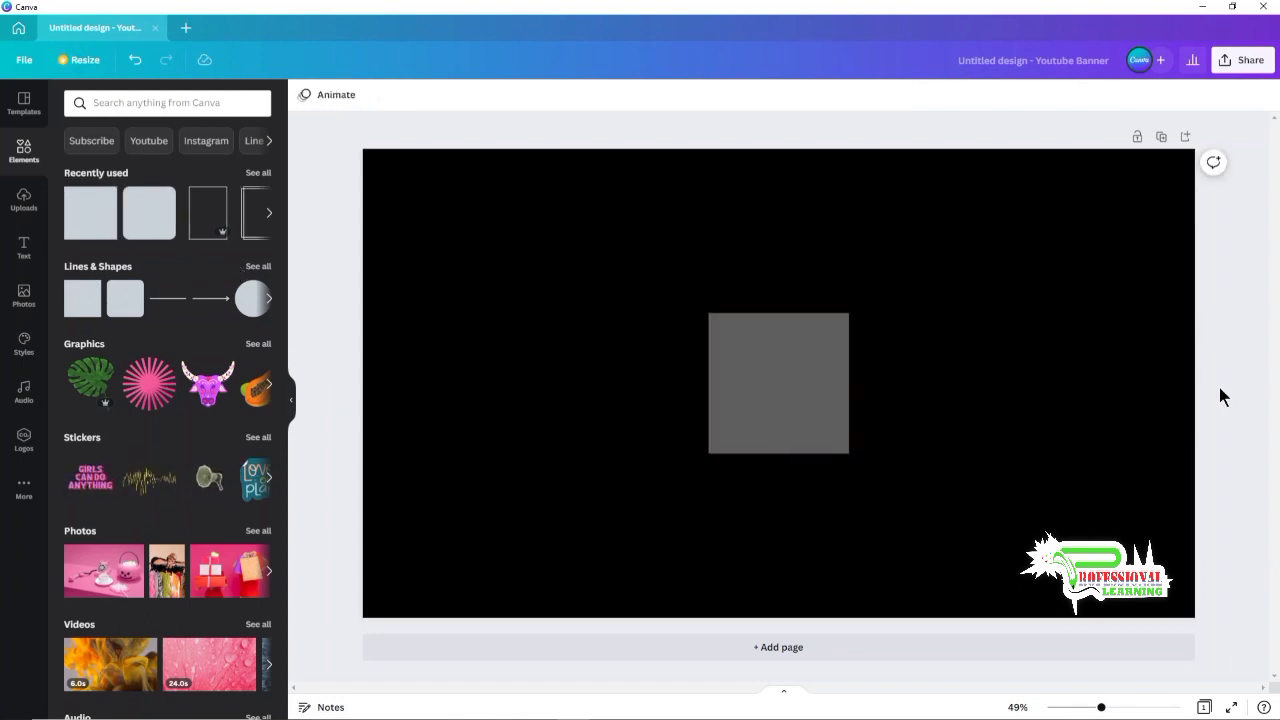
Shrink the grey square to 432 by 216 by lowering its upper edge
{"action": "left_click", "coordinate": [781, 368]}
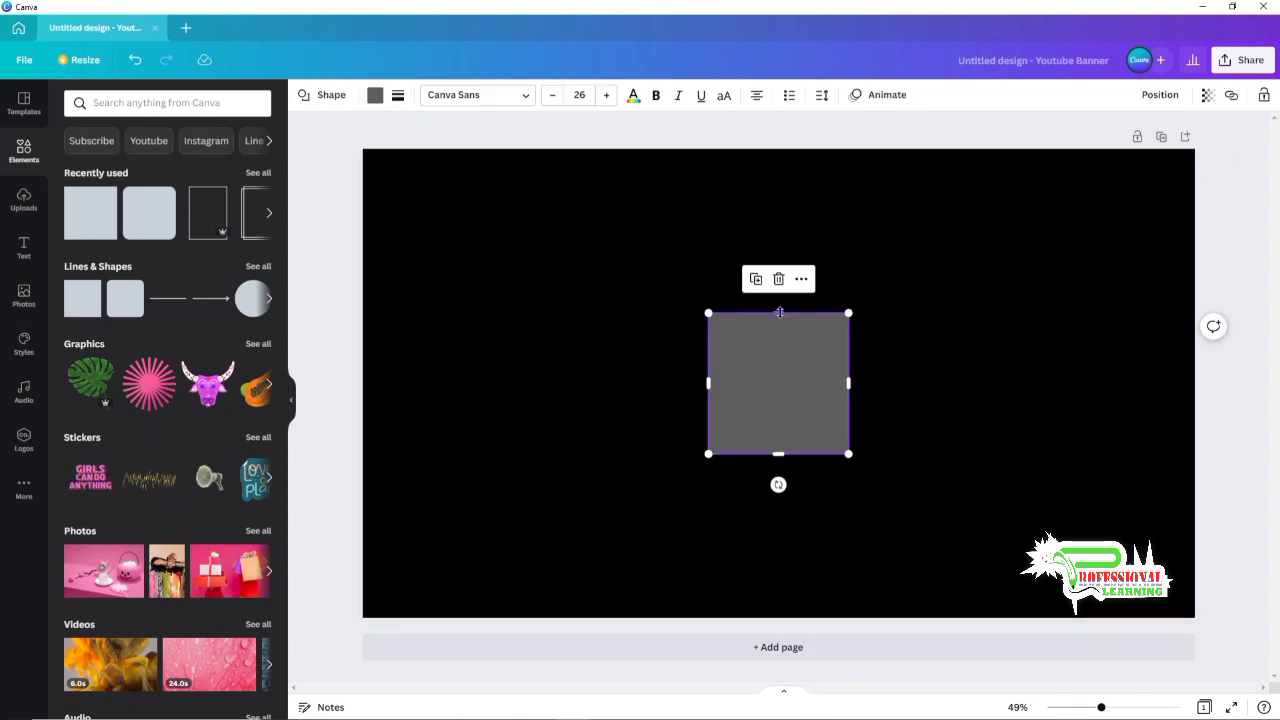
{"action": "left_click_drag", "start_coordinate": [779, 313], "coordinate": [775, 381]}
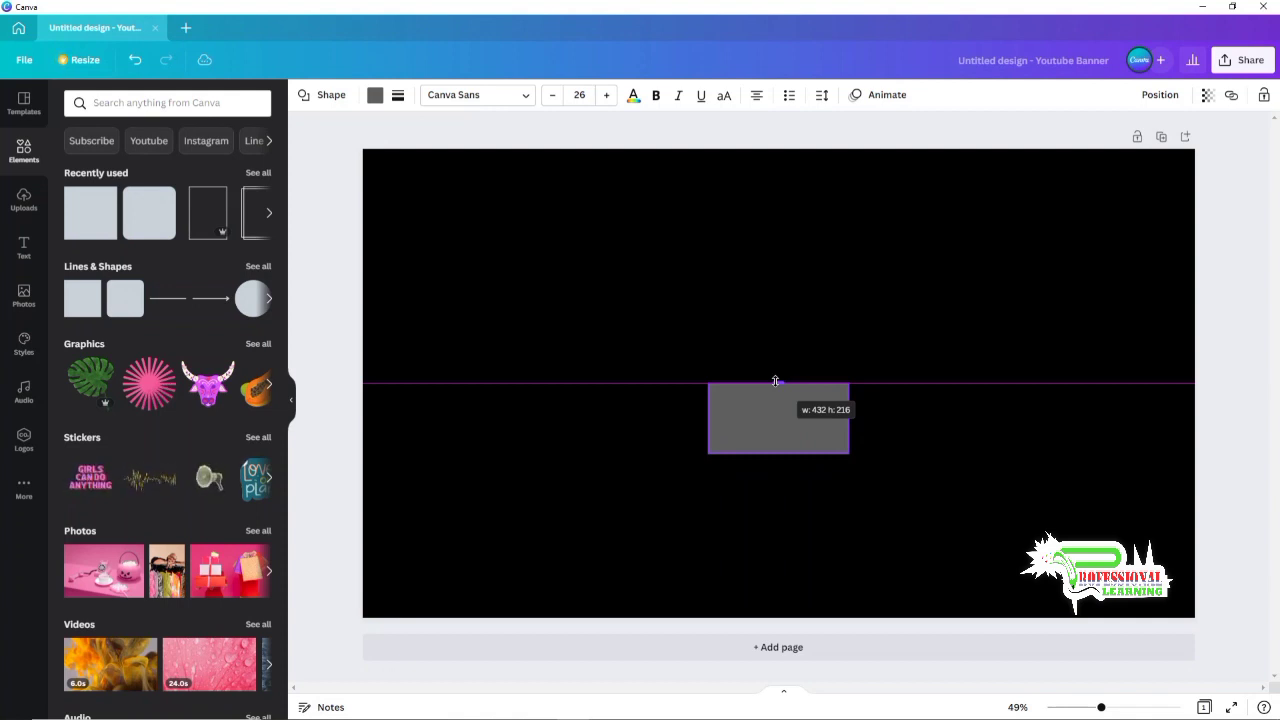
{"action": "left_click_drag", "start_coordinate": [775, 381], "coordinate": [775, 381]}
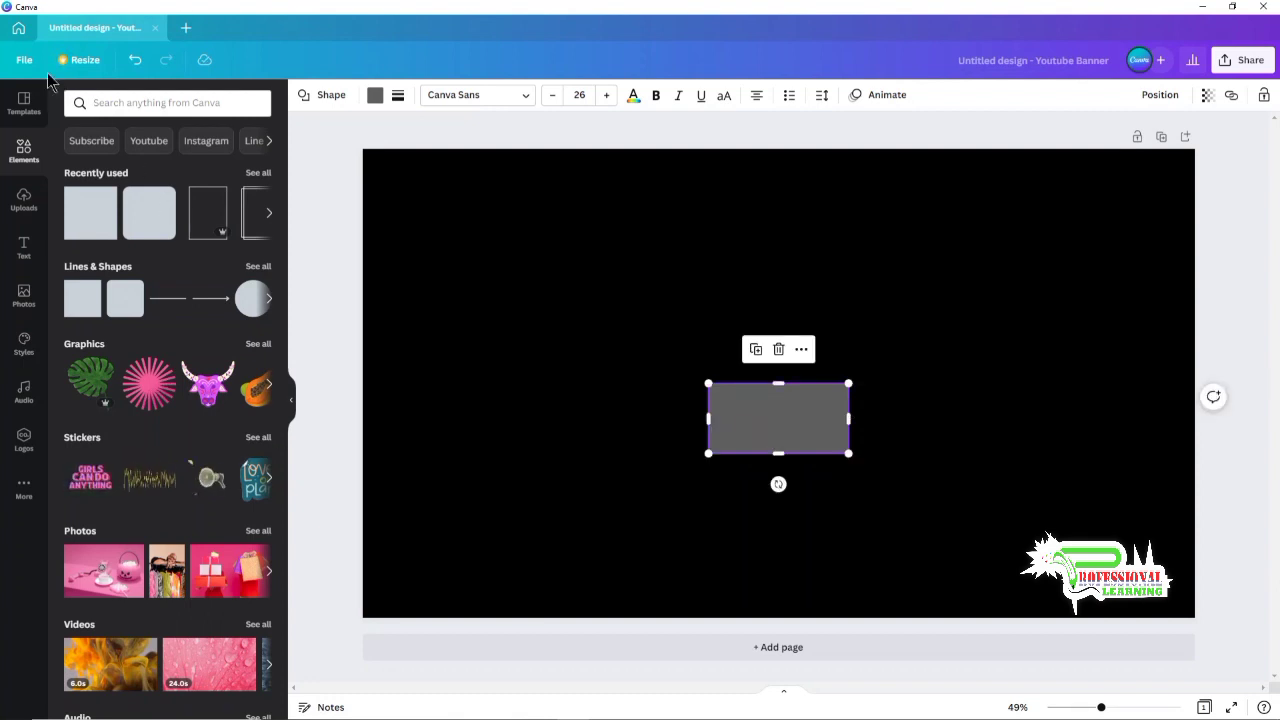
Show the page margins and the rulers and guides around the banner
{"action": "left_click", "coordinate": [20, 62]}
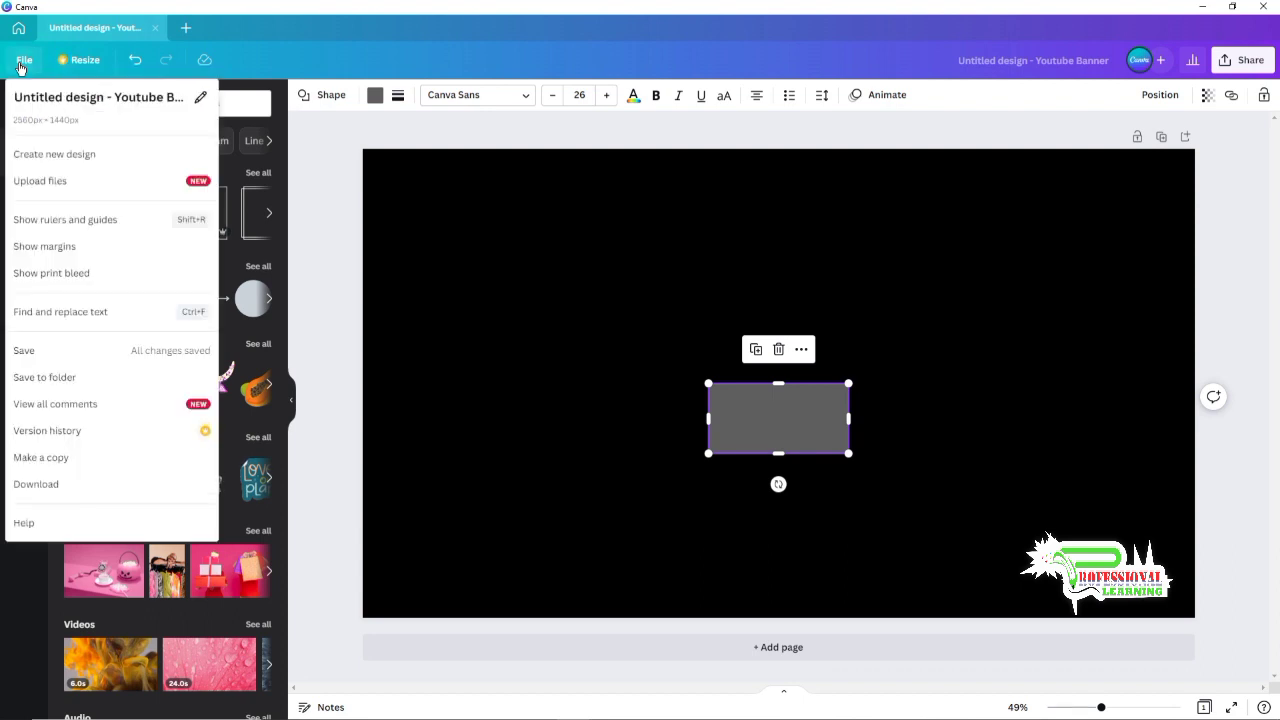
{"action": "left_click", "coordinate": [89, 248]}
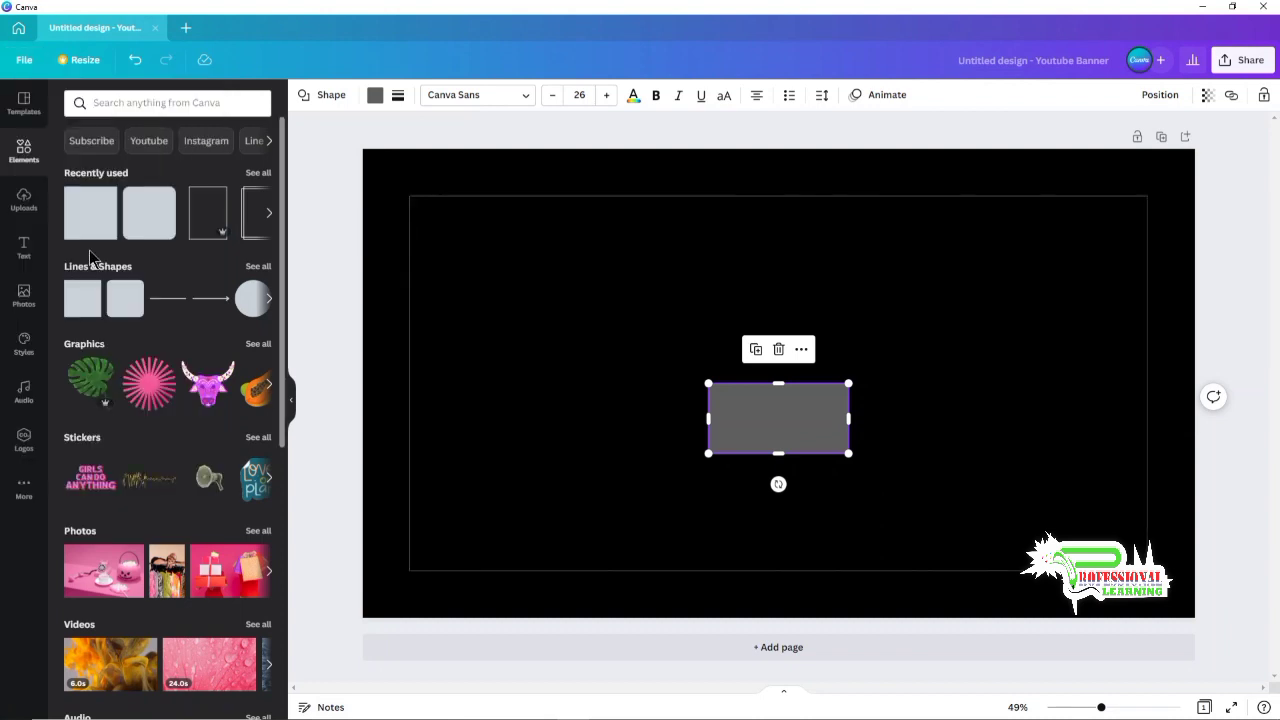
{"action": "left_click", "coordinate": [22, 62]}
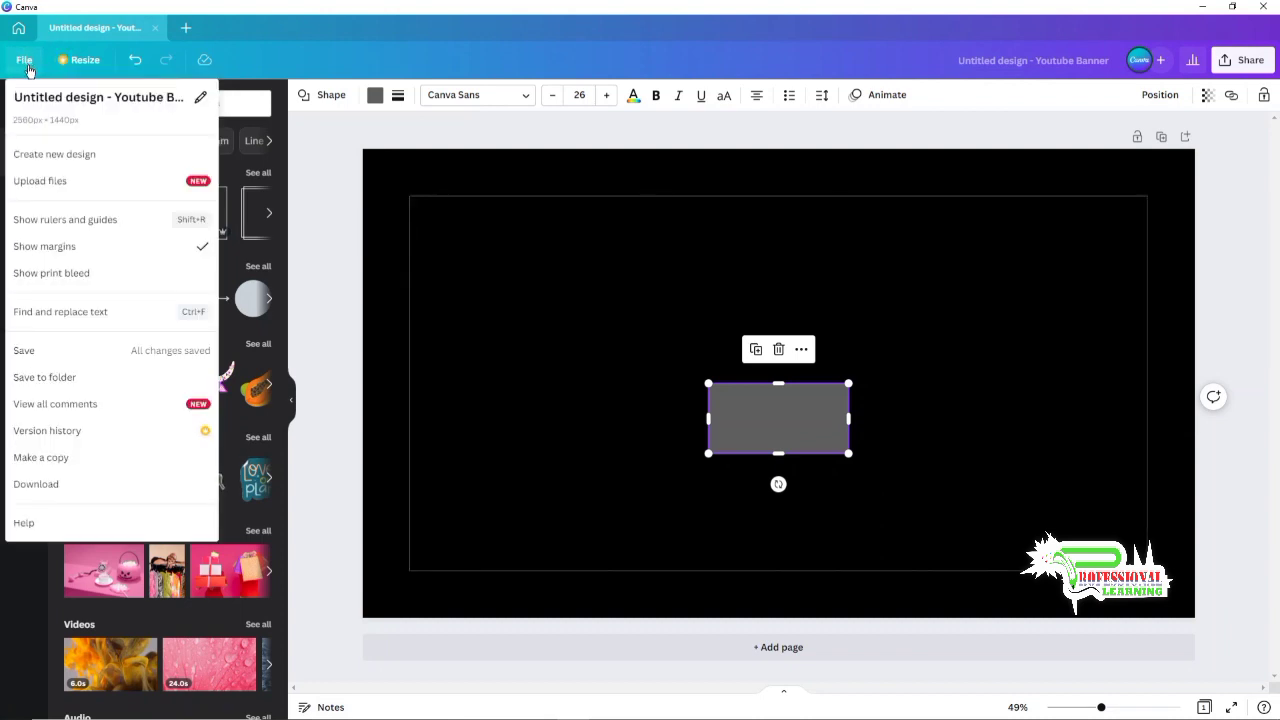
{"action": "left_click", "coordinate": [106, 224]}
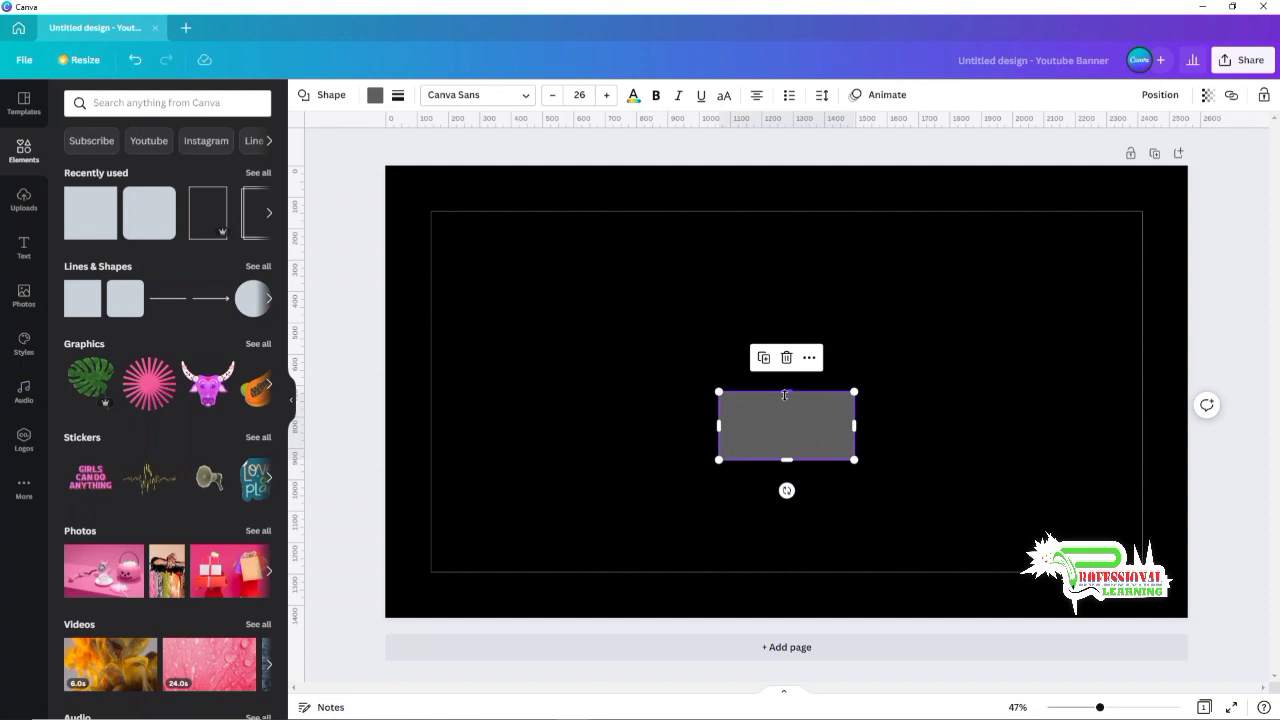
Resize the grey shape to about 1550 px wide and 425 px high, and centre it on the page
{"action": "left_click_drag", "start_coordinate": [787, 391], "coordinate": [791, 375]}
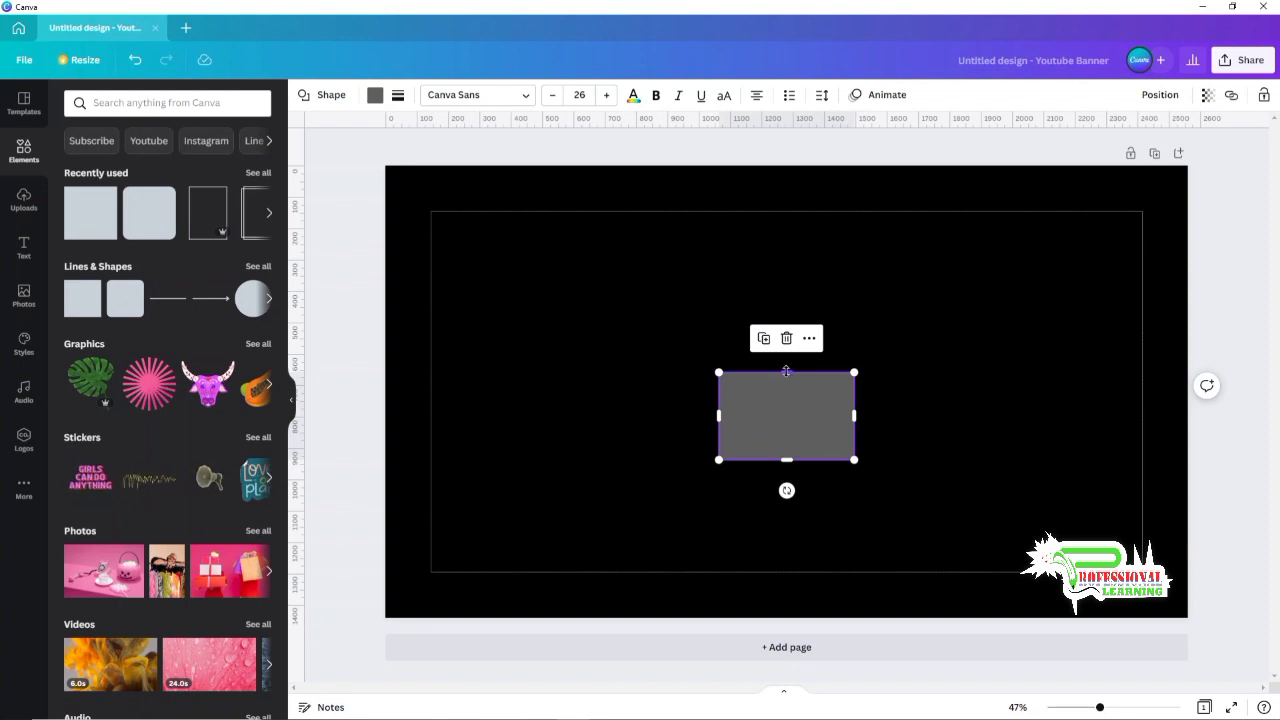
{"action": "left_click_drag", "start_coordinate": [786, 372], "coordinate": [790, 325]}
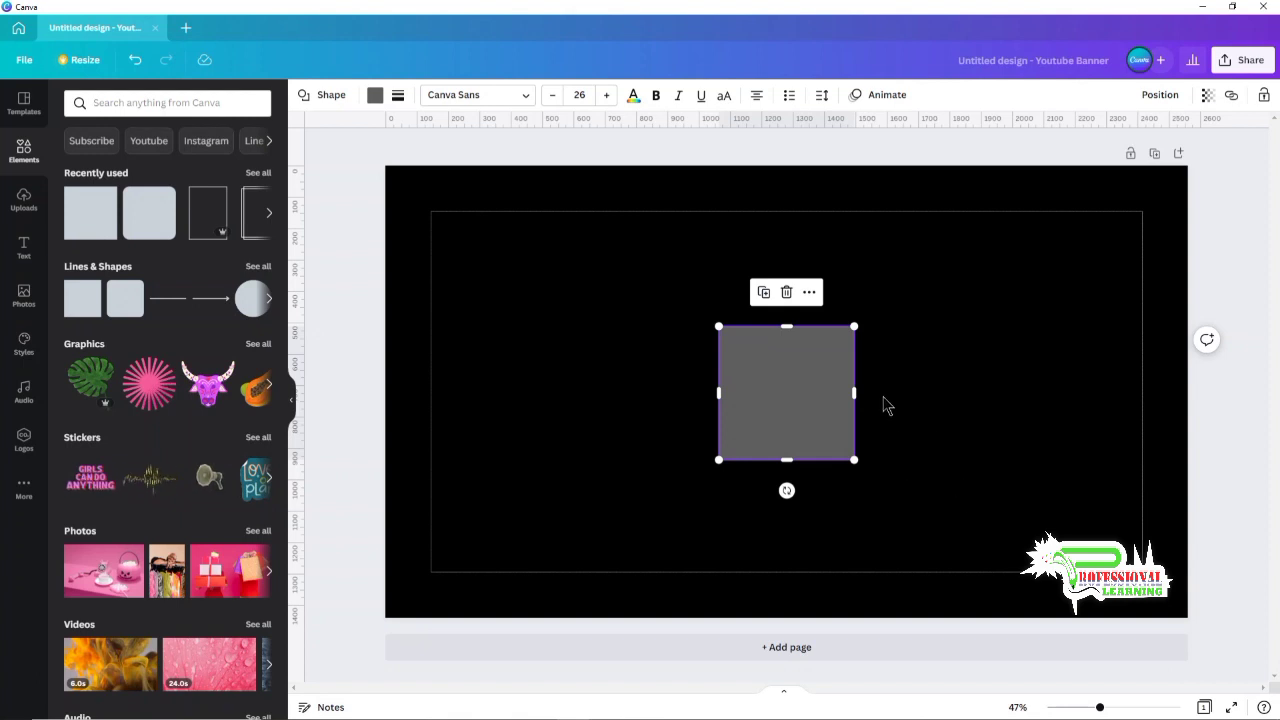
{"action": "left_click_drag", "start_coordinate": [806, 391], "coordinate": [1093, 409]}
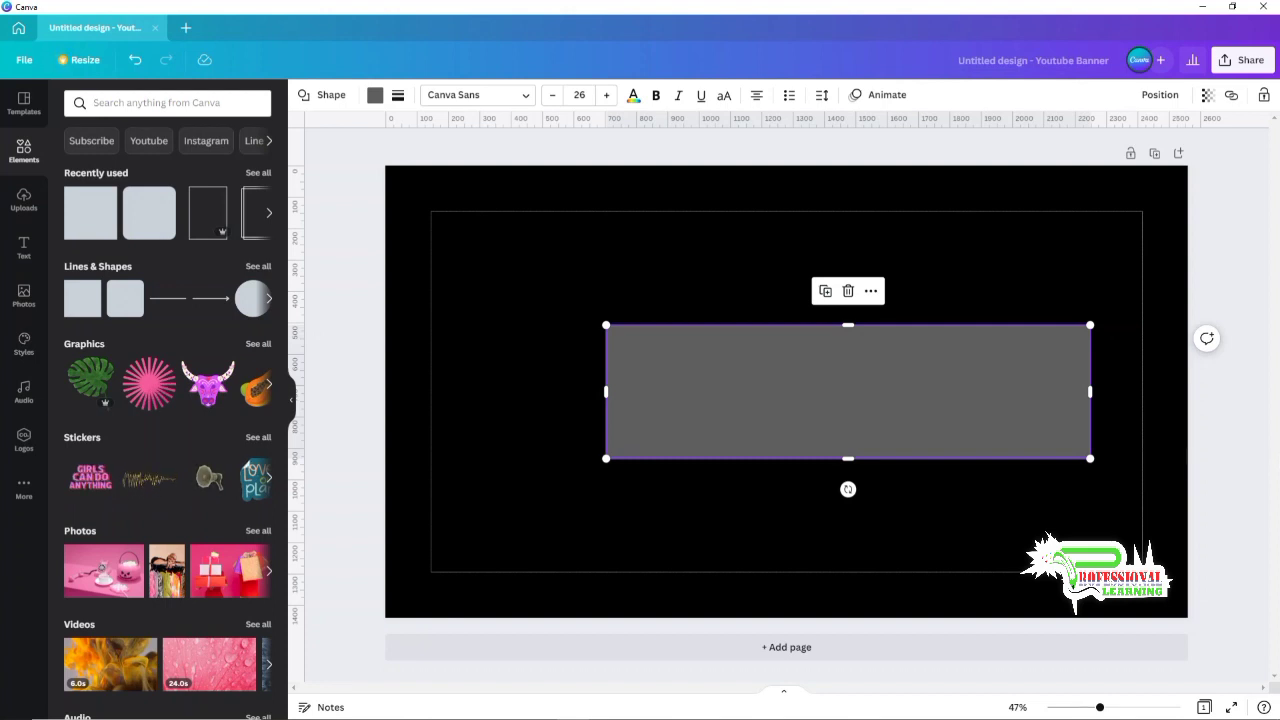
{"action": "left_click", "coordinate": [1205, 396]}
{"action": "left_click", "coordinate": [820, 404]}
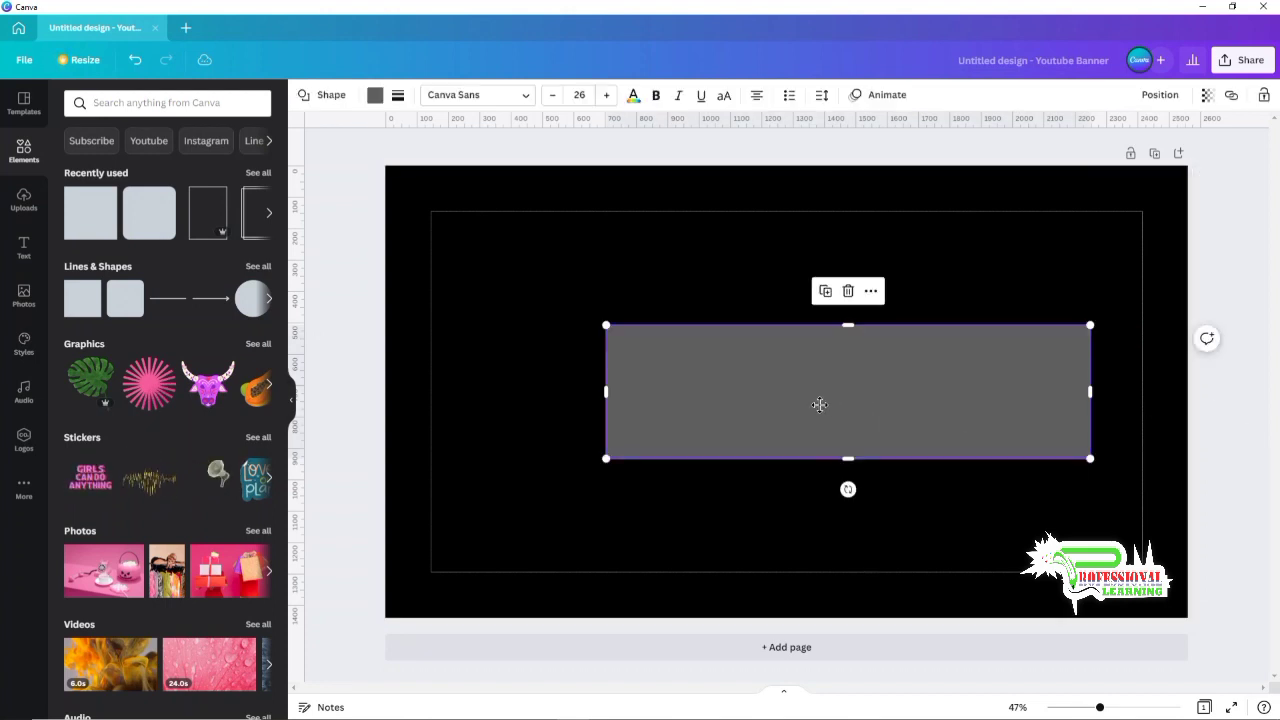
{"action": "left_click_drag", "start_coordinate": [820, 404], "coordinate": [794, 411]}
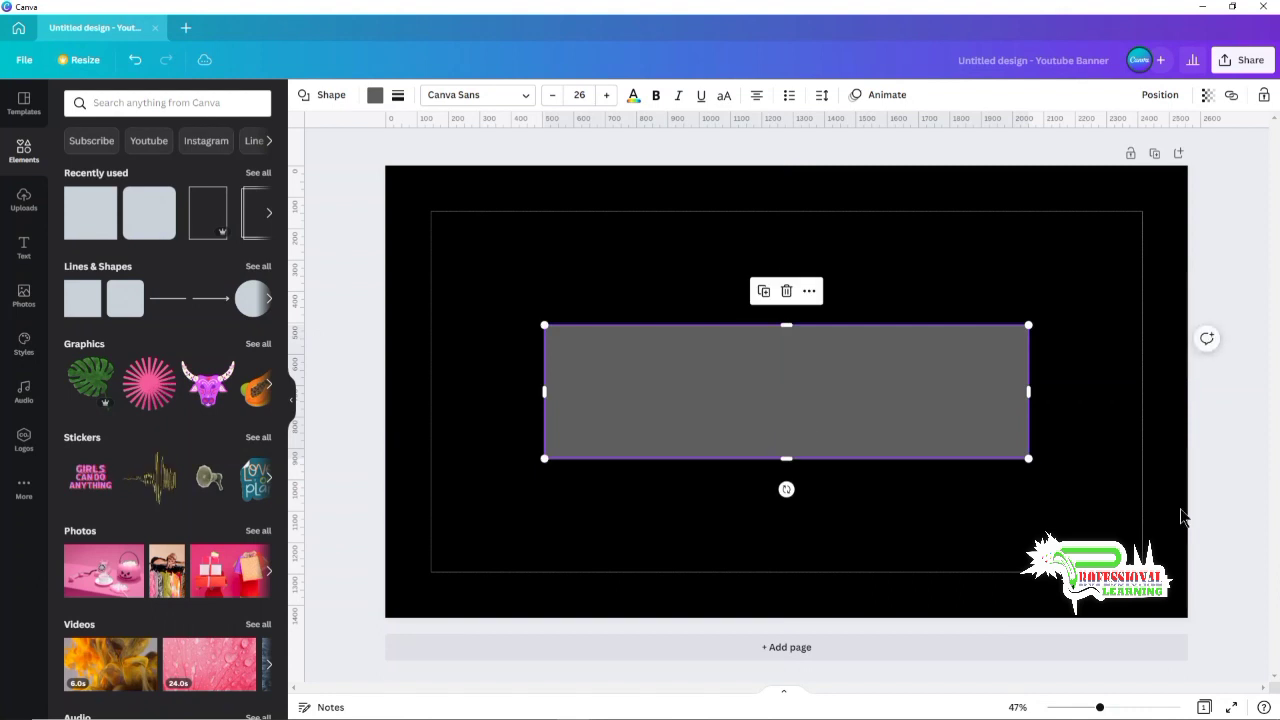
{"action": "left_click", "coordinate": [1222, 425]}
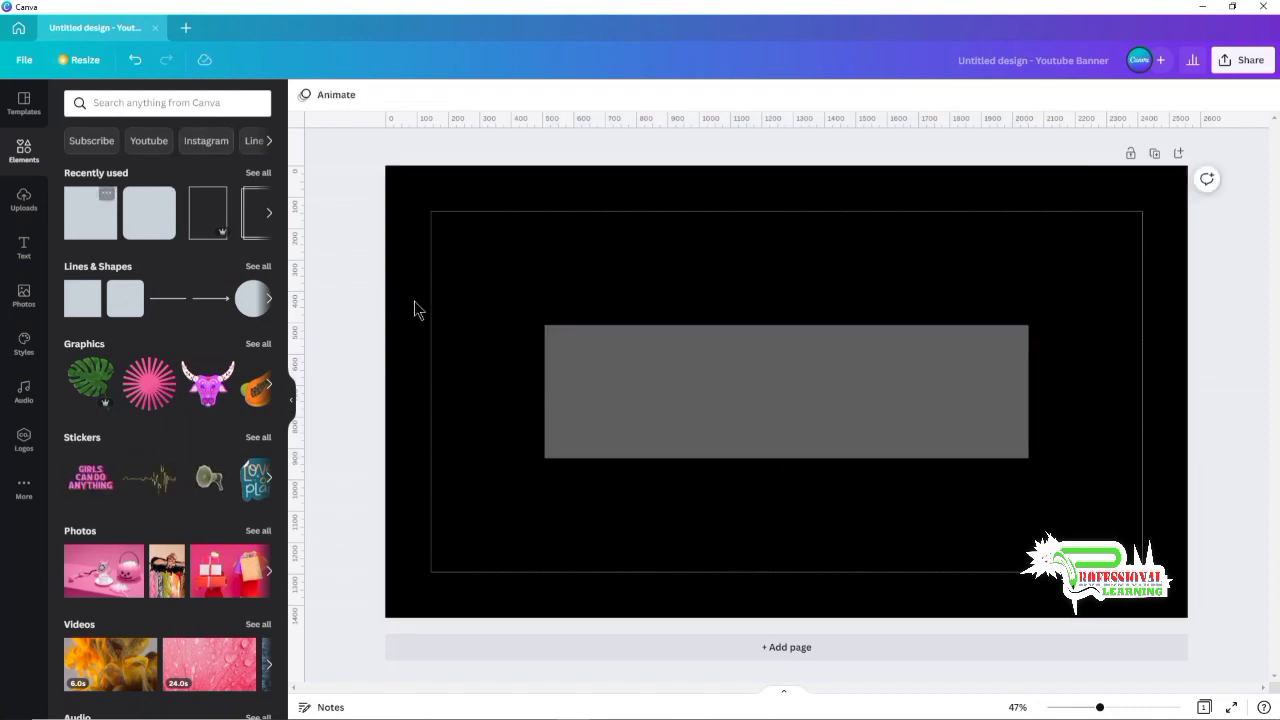
Fill the central grey rectangle with pink from the default colours
{"action": "left_click", "coordinate": [676, 364]}
{"action": "left_click", "coordinate": [374, 96]}
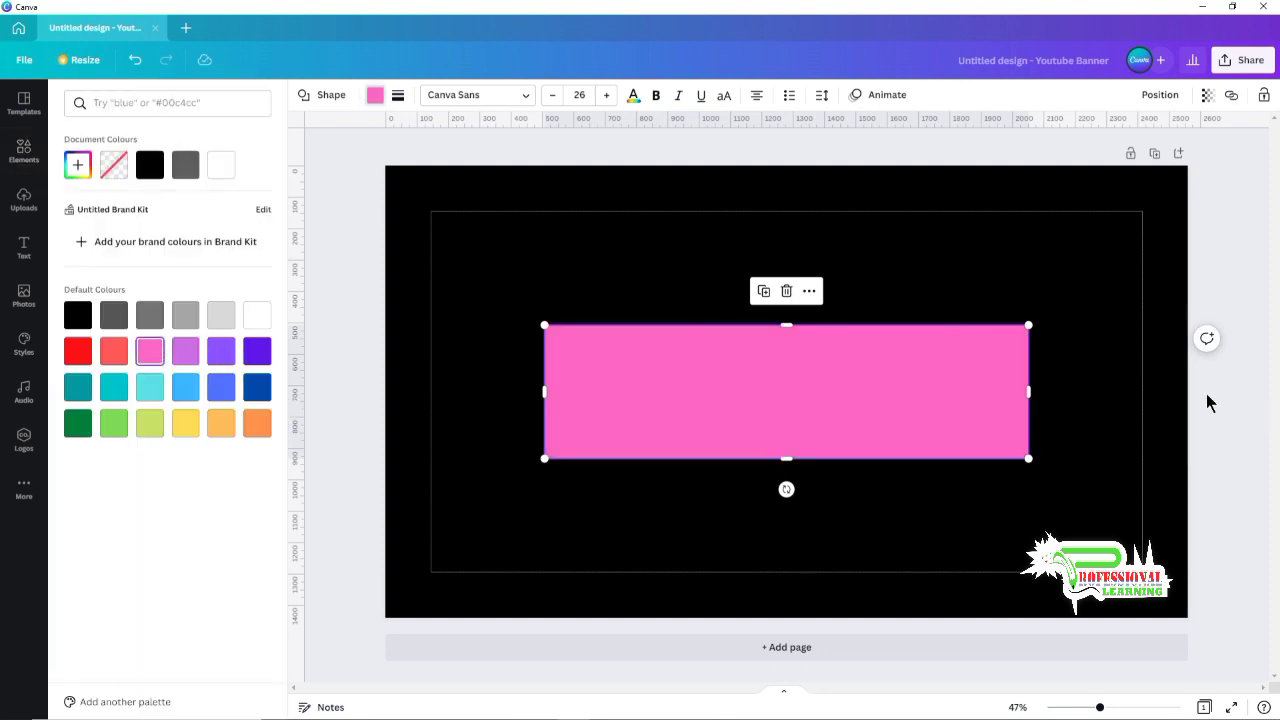
{"action": "left_click", "coordinate": [840, 391]}
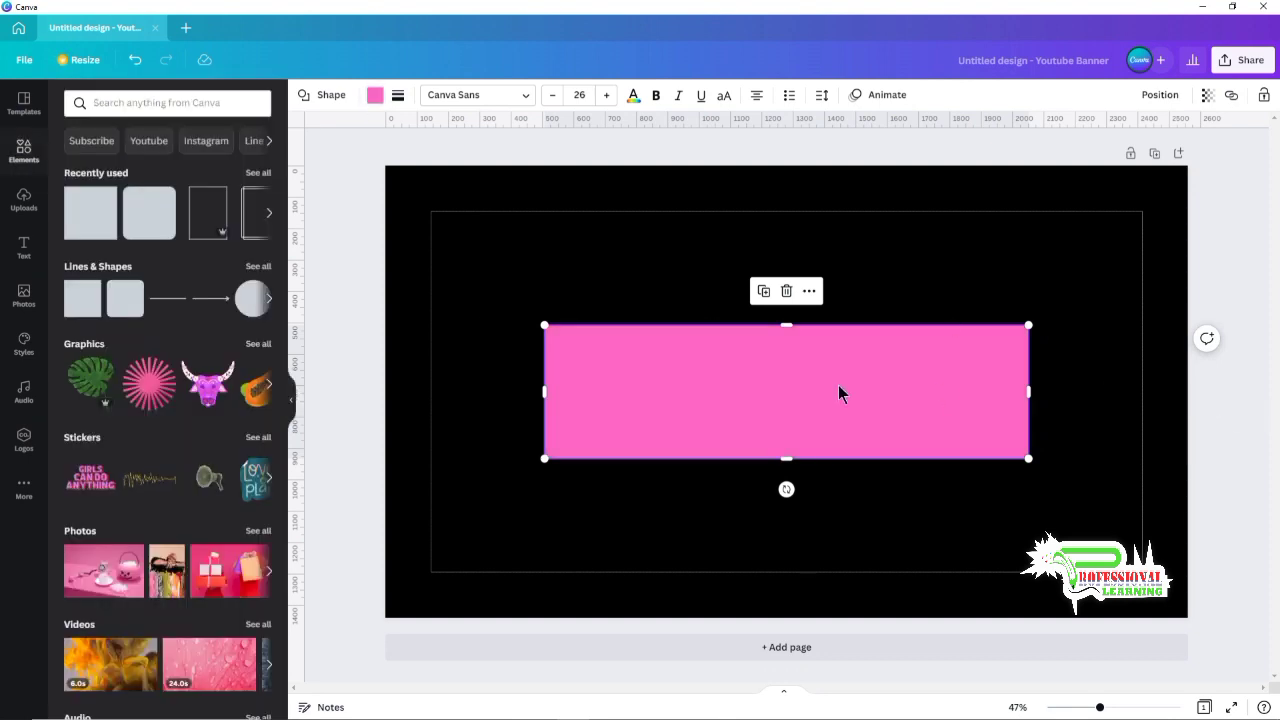
{"action": "left_click", "coordinate": [1192, 385]}
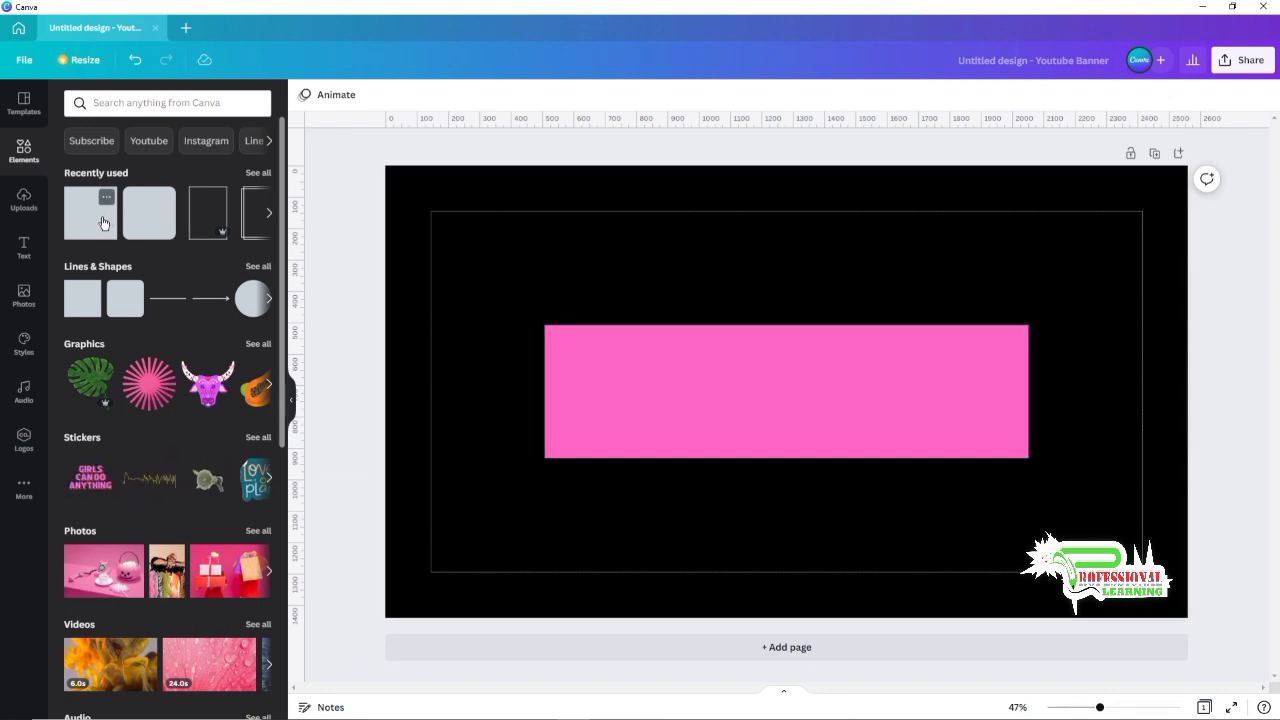
Add a second square over the pink rectangle and fill it with light blue from the default colours
{"action": "left_click", "coordinate": [103, 218]}
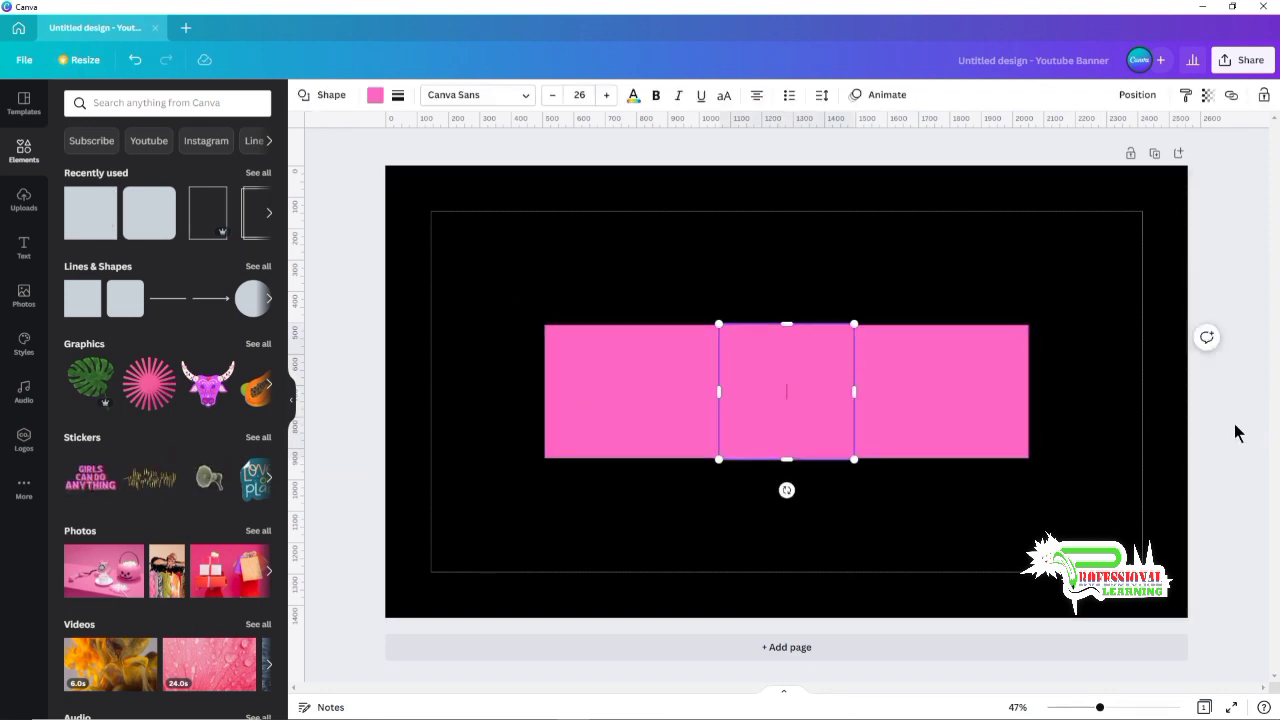
{"action": "left_click", "coordinate": [1106, 403]}
{"action": "left_click", "coordinate": [791, 380]}
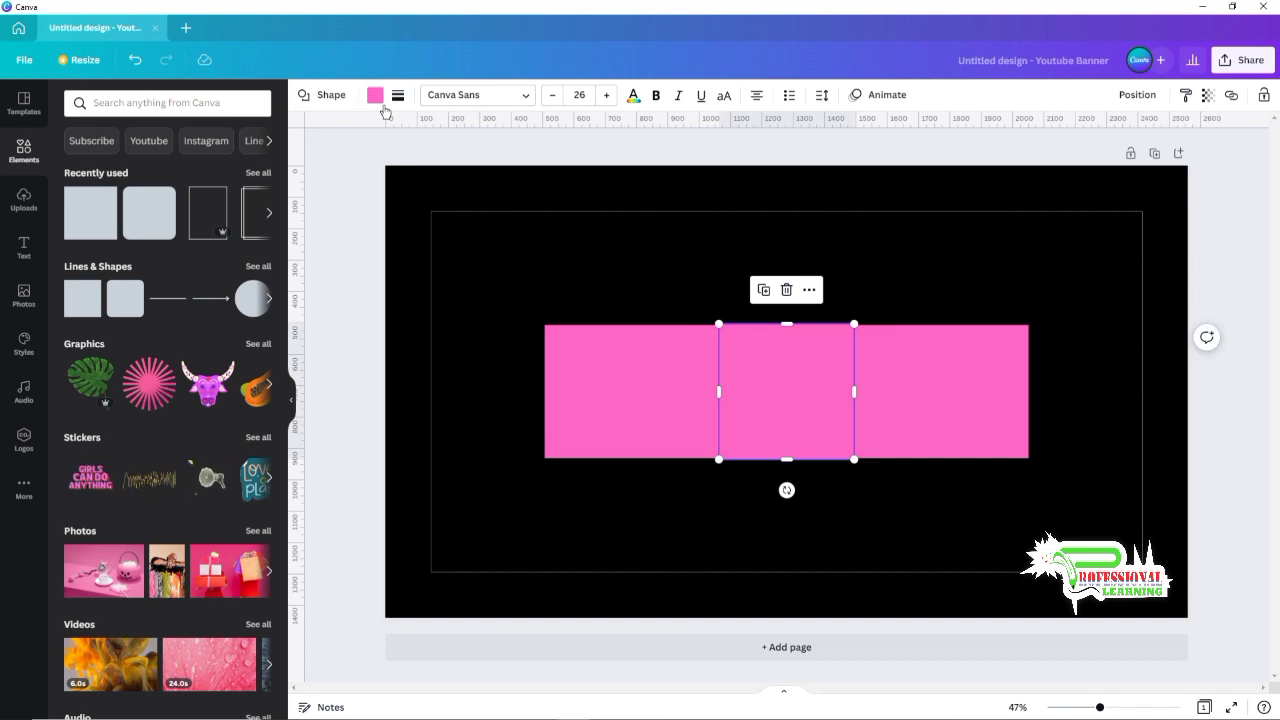
{"action": "left_click", "coordinate": [375, 95]}
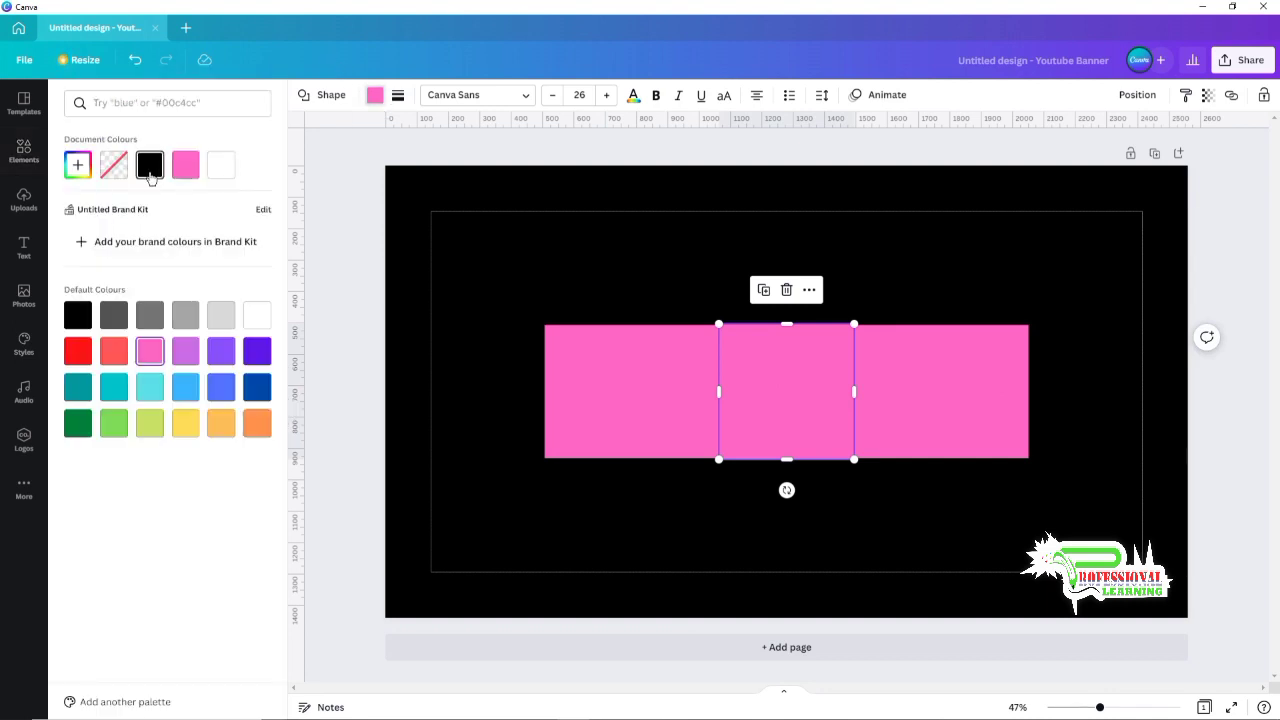
{"action": "left_click", "coordinate": [186, 387]}
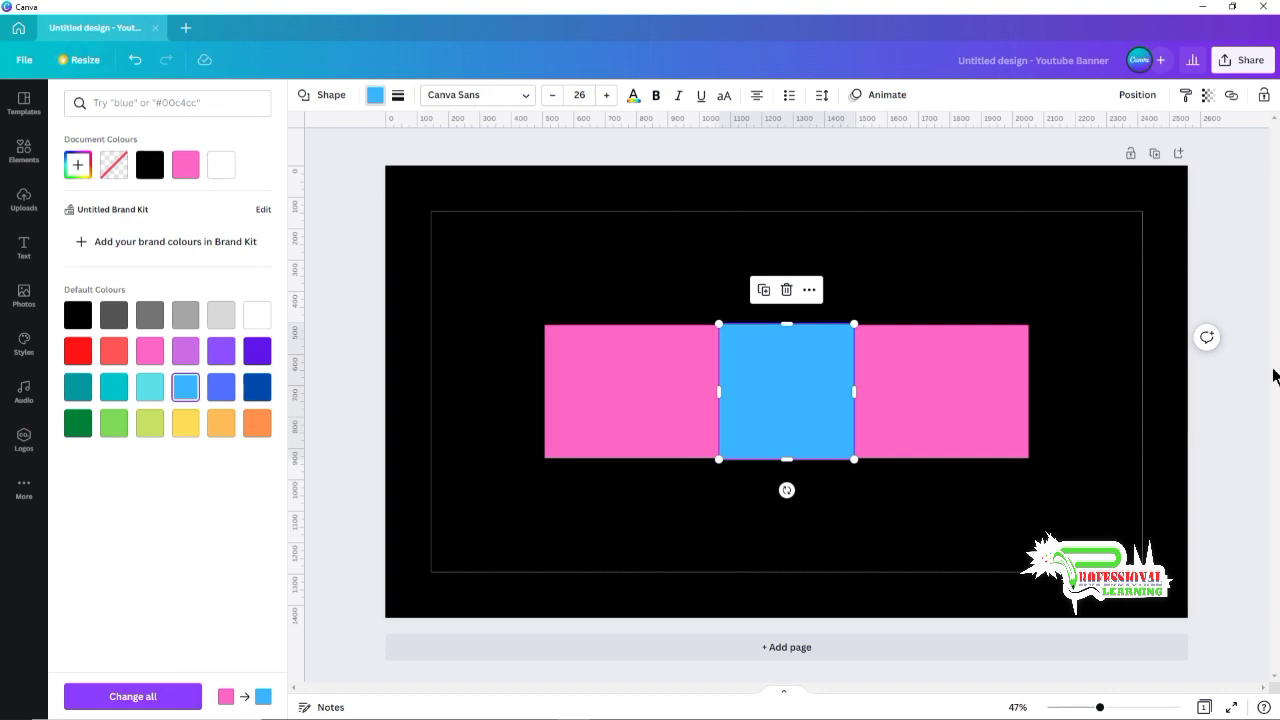
{"action": "left_click", "coordinate": [786, 414]}
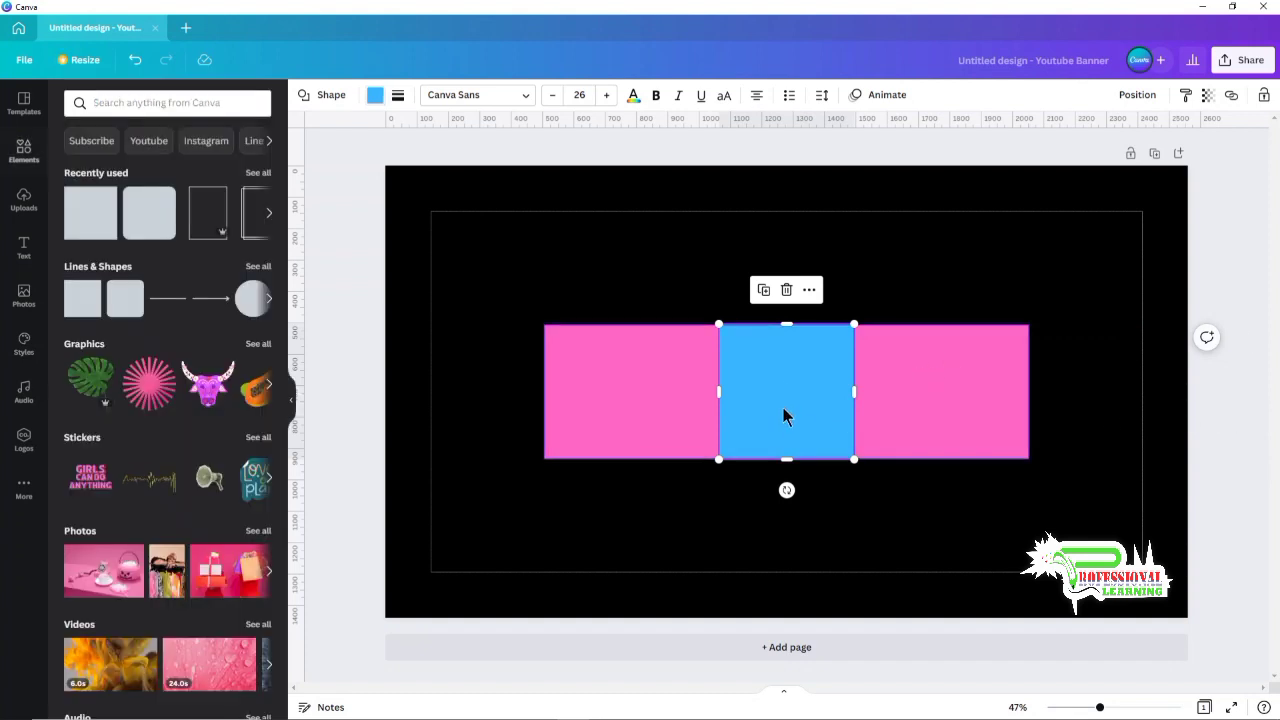
{"action": "left_click", "coordinate": [1213, 445]}
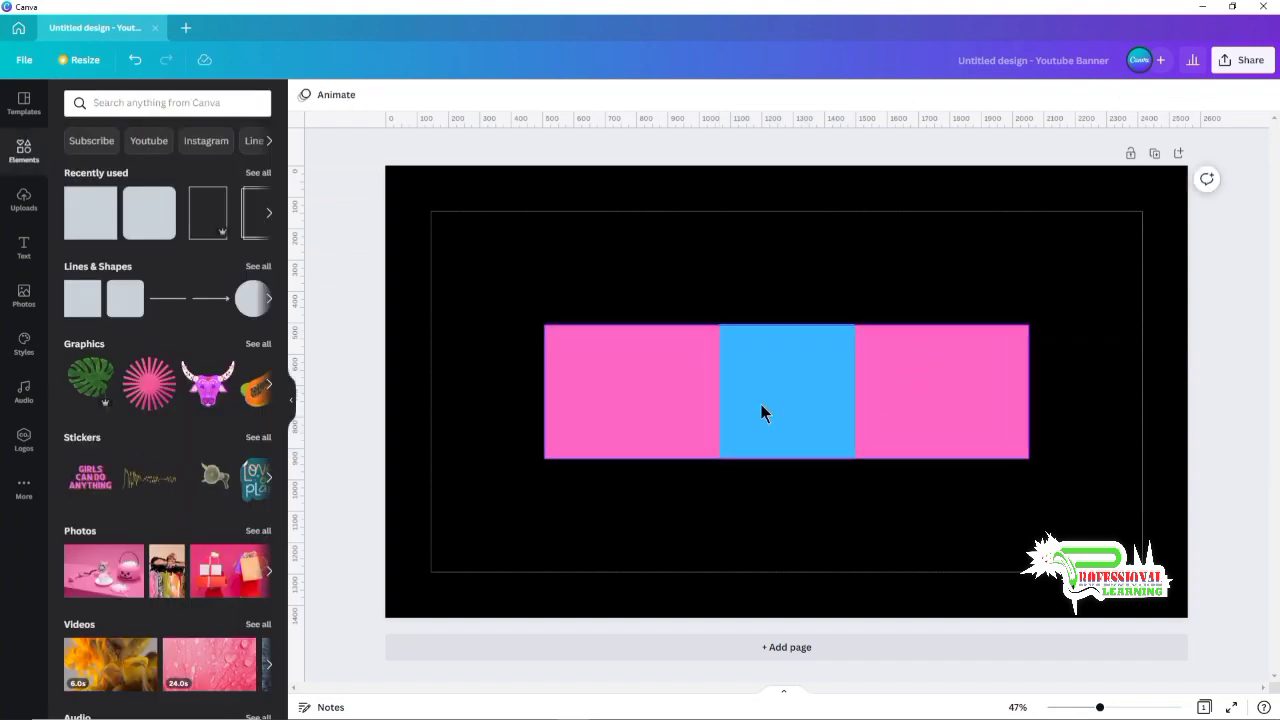
Widen the blue square on both sides to about 1855 px and centre it on the page
{"action": "left_click", "coordinate": [724, 395]}
{"action": "left_click_drag", "start_coordinate": [712, 391], "coordinate": [505, 391]}
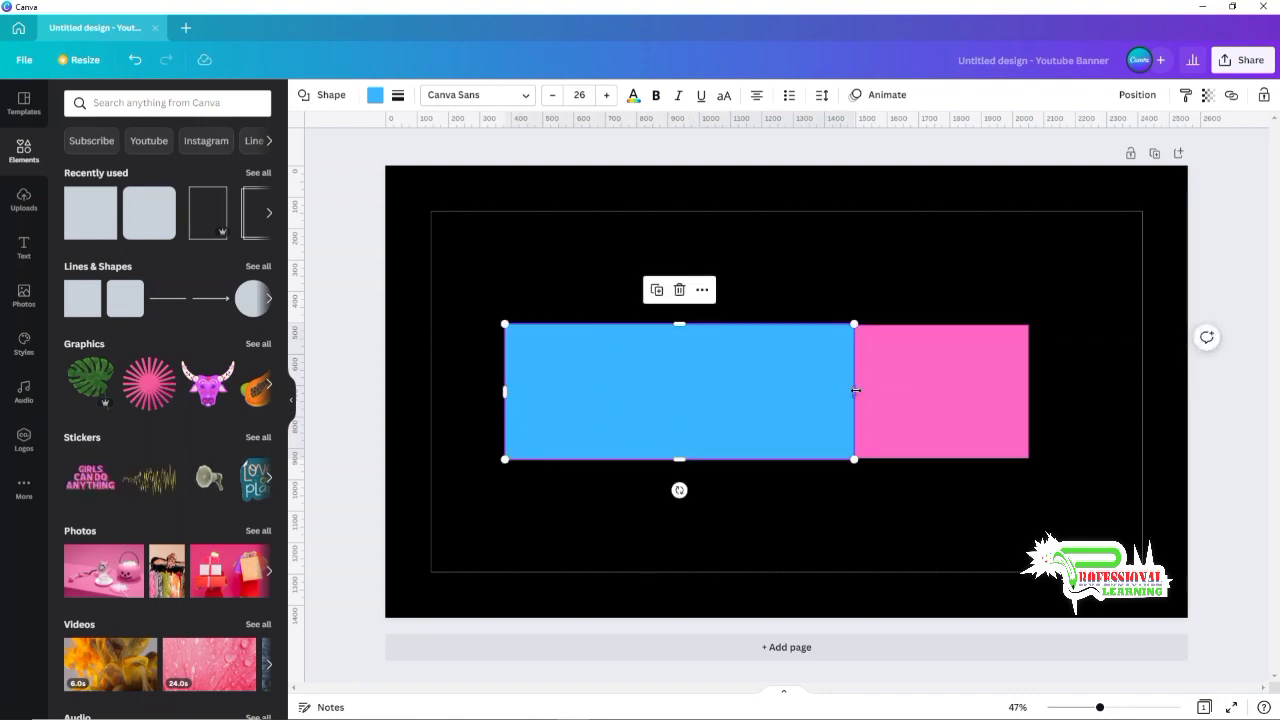
{"action": "left_click_drag", "start_coordinate": [854, 391], "coordinate": [1088, 395]}
{"action": "left_click", "coordinate": [1224, 417]}
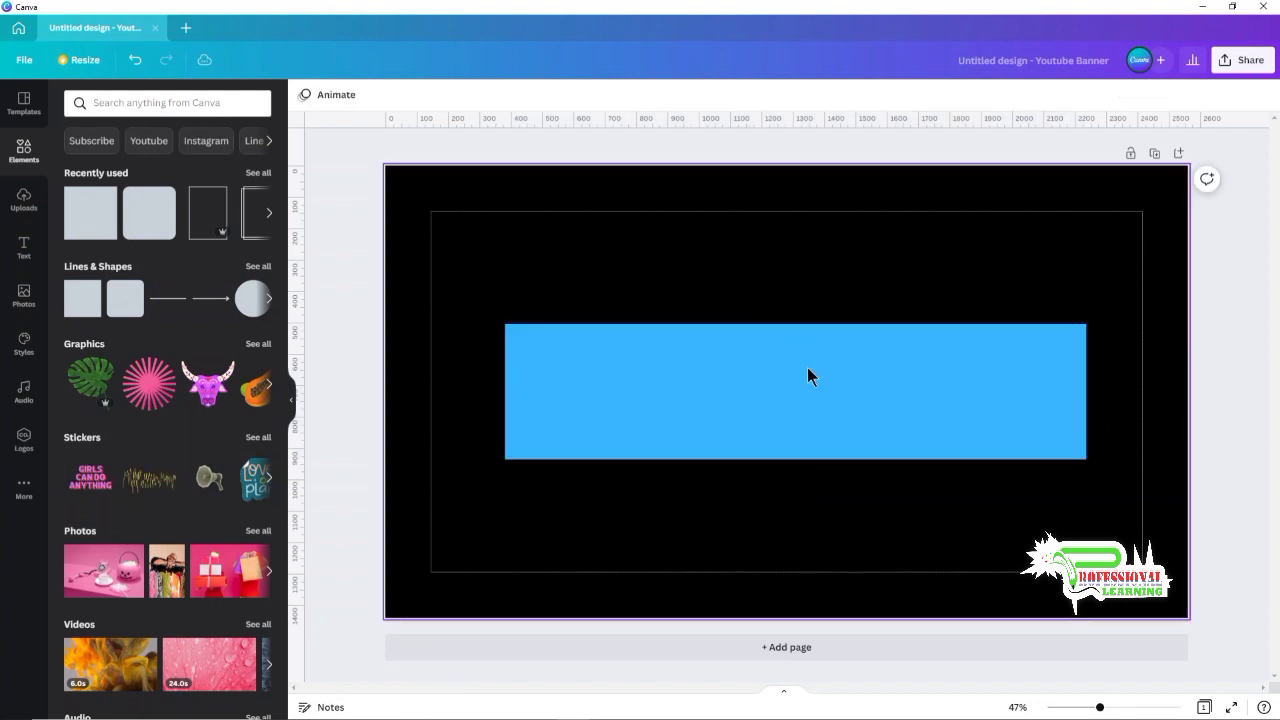
{"action": "mouse_move", "coordinate": [766, 374]}
{"action": "left_mouse_down"}
{"action": "mouse_move", "coordinate": [781, 373]}
{"action": "mouse_move", "coordinate": [768, 374]}
{"action": "left_mouse_up"}
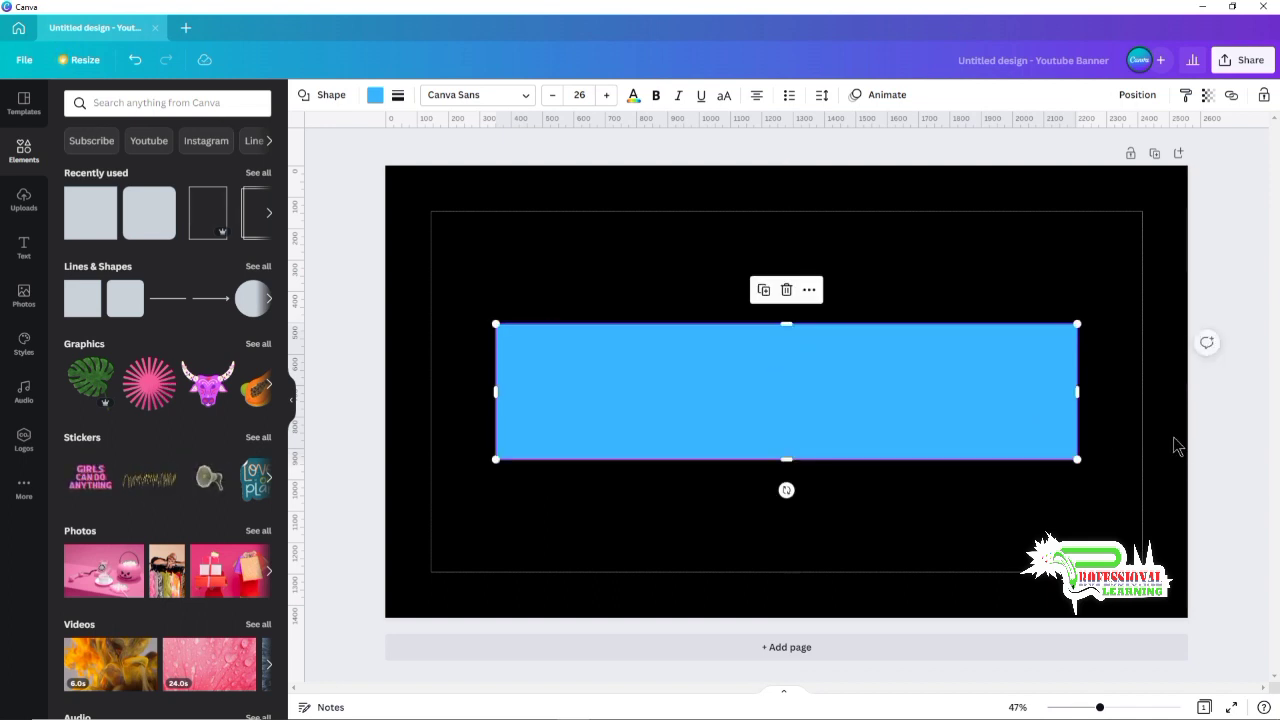
Move the blue rectangle down to expose the pink one, and set the pink rectangle's transparency to 50
{"action": "left_click", "coordinate": [1220, 432]}
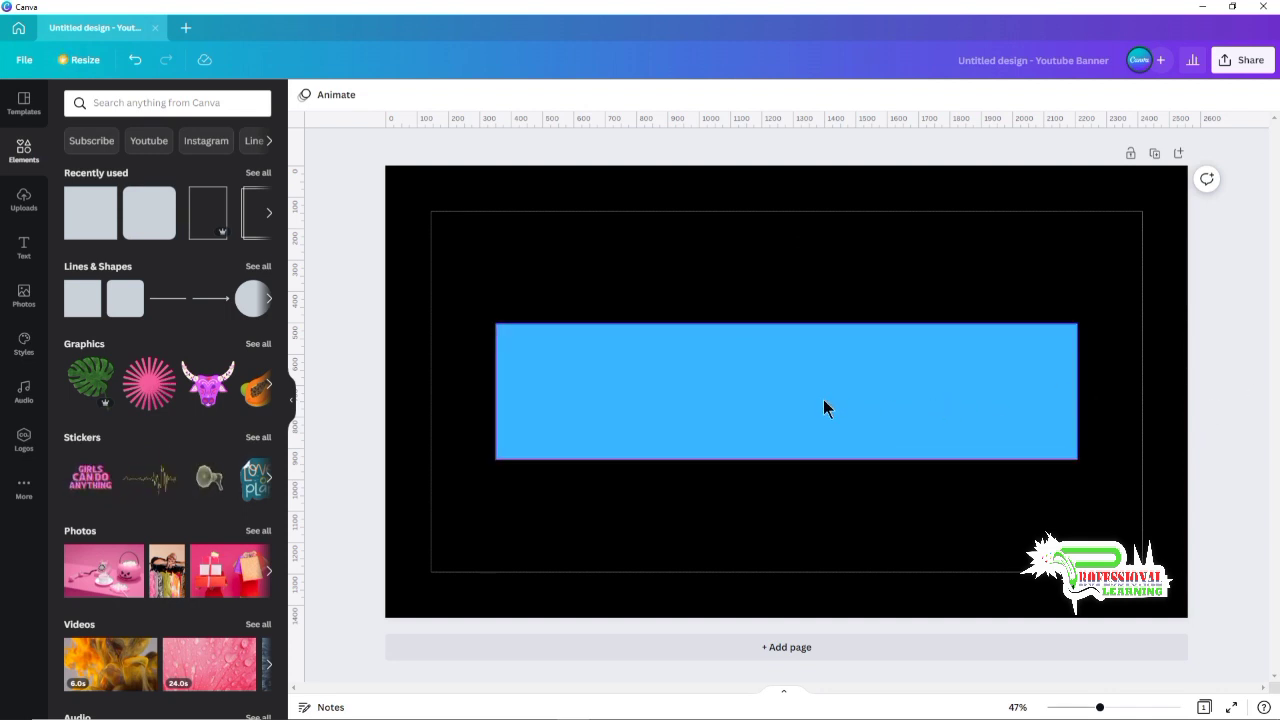
{"action": "mouse_move", "coordinate": [774, 371]}
{"action": "left_mouse_down"}
{"action": "mouse_move", "coordinate": [774, 391]}
{"action": "mouse_move", "coordinate": [771, 369]}
{"action": "left_mouse_up"}
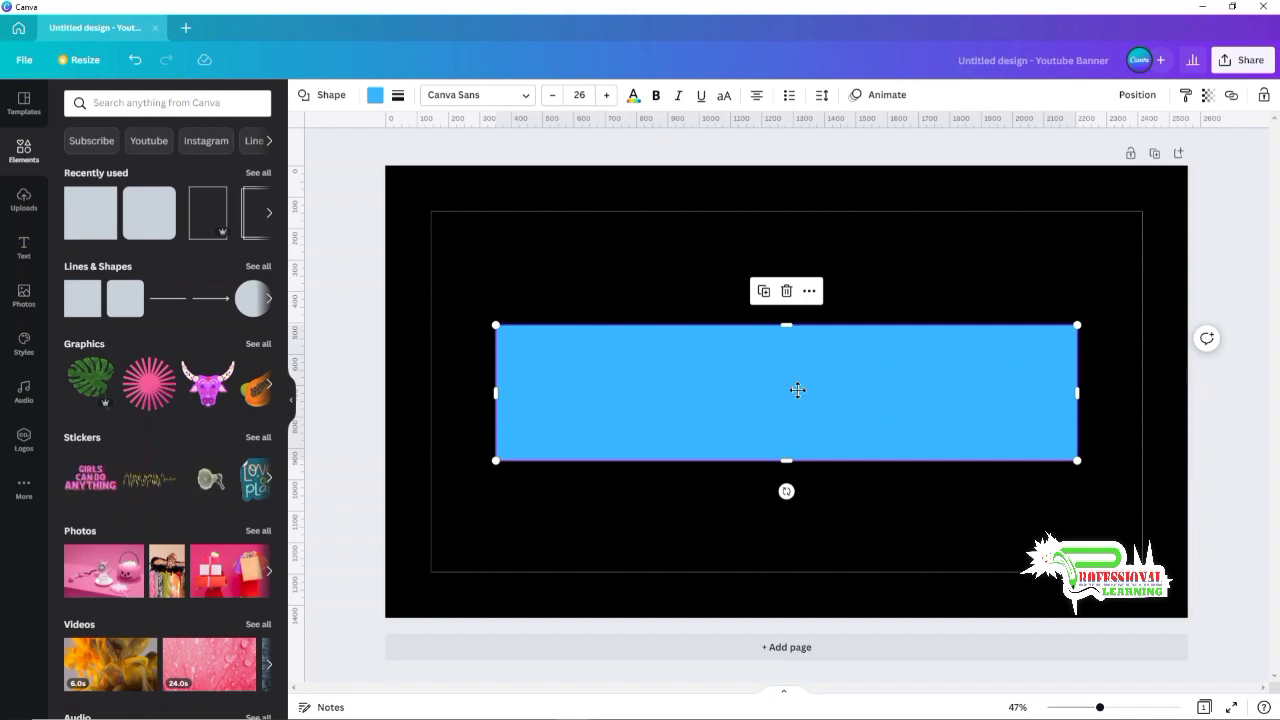
{"action": "left_click_drag", "start_coordinate": [797, 390], "coordinate": [797, 425]}
{"action": "left_click", "coordinate": [859, 331]}
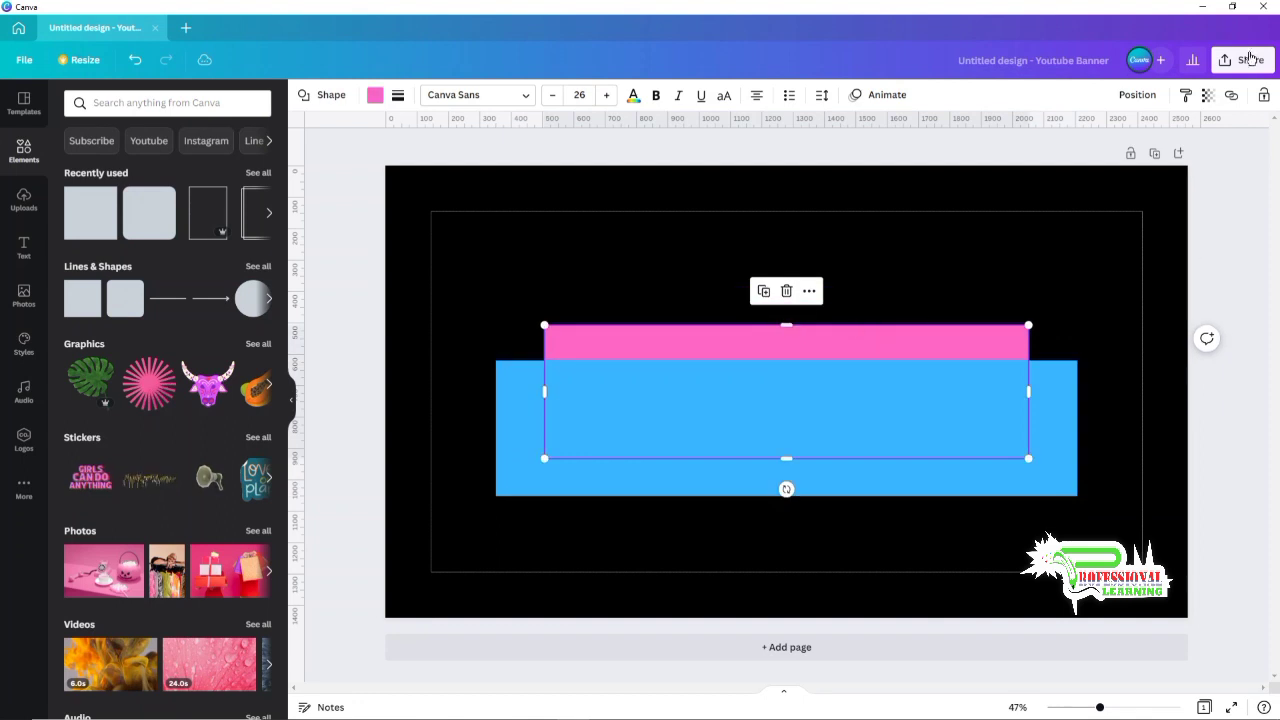
{"action": "left_click", "coordinate": [1208, 95]}
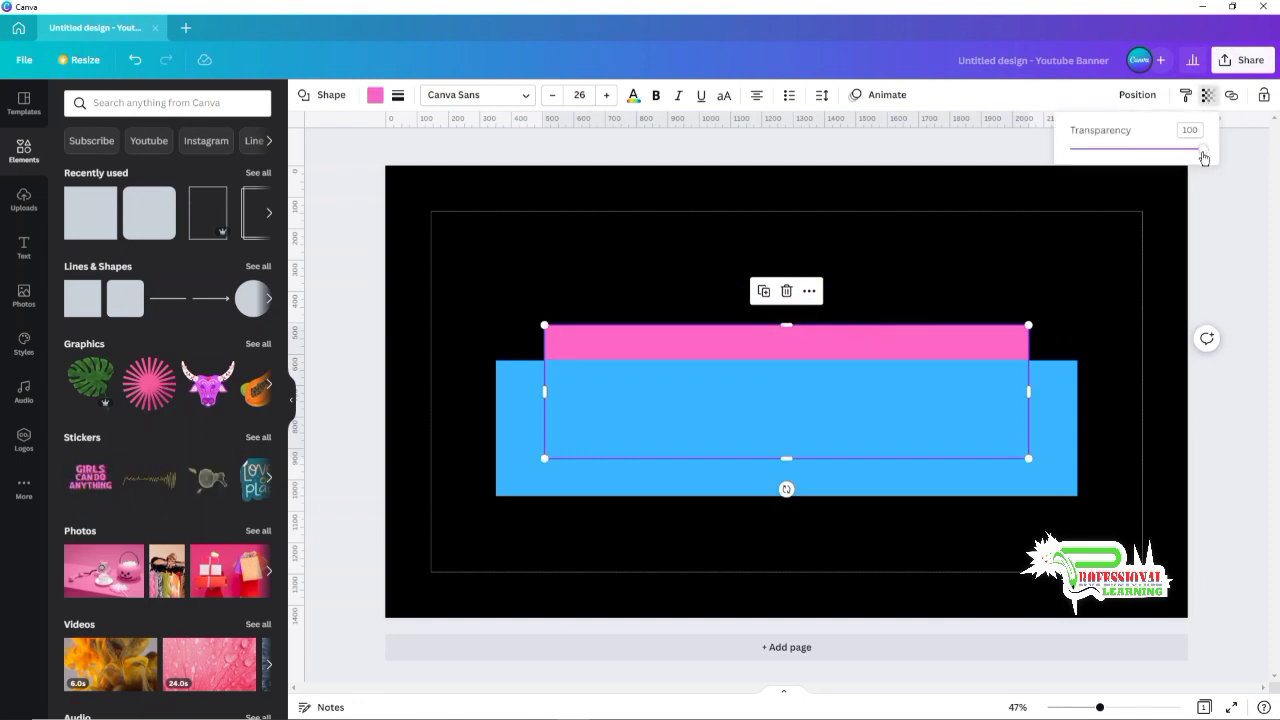
{"action": "left_click_drag", "start_coordinate": [1204, 155], "coordinate": [1202, 155]}
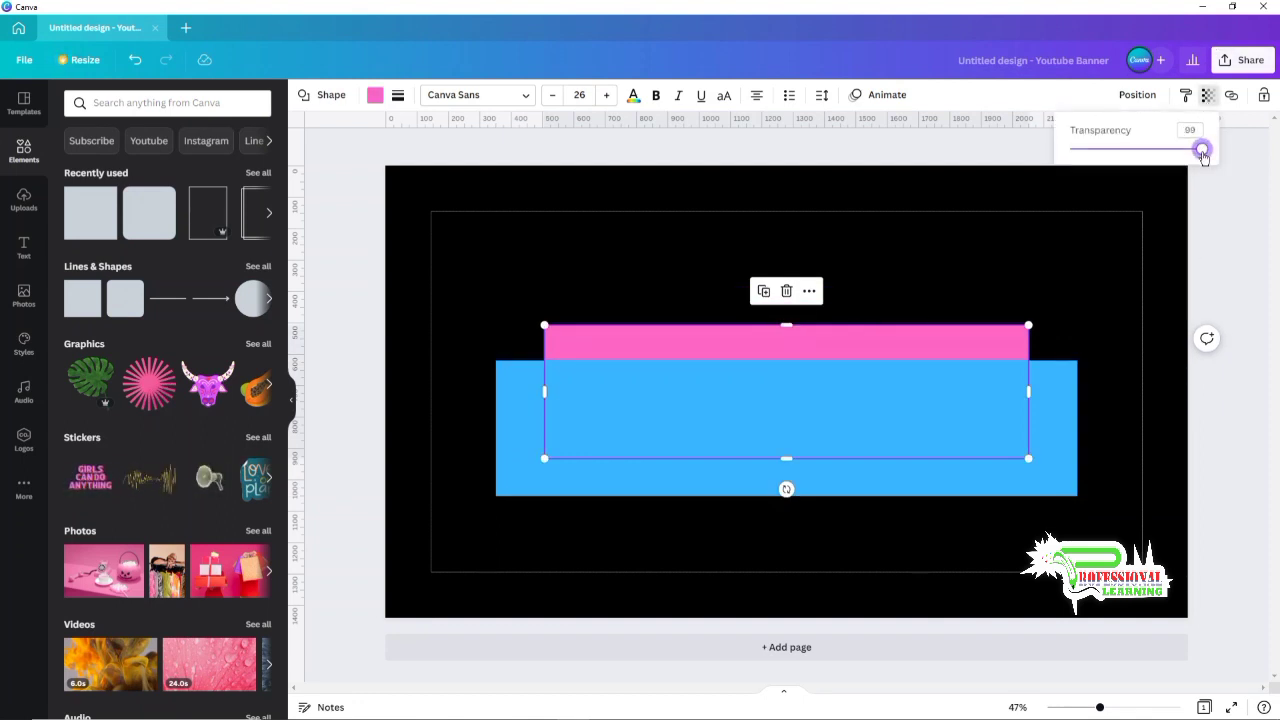
{"action": "left_click_drag", "start_coordinate": [1202, 155], "coordinate": [1138, 155]}
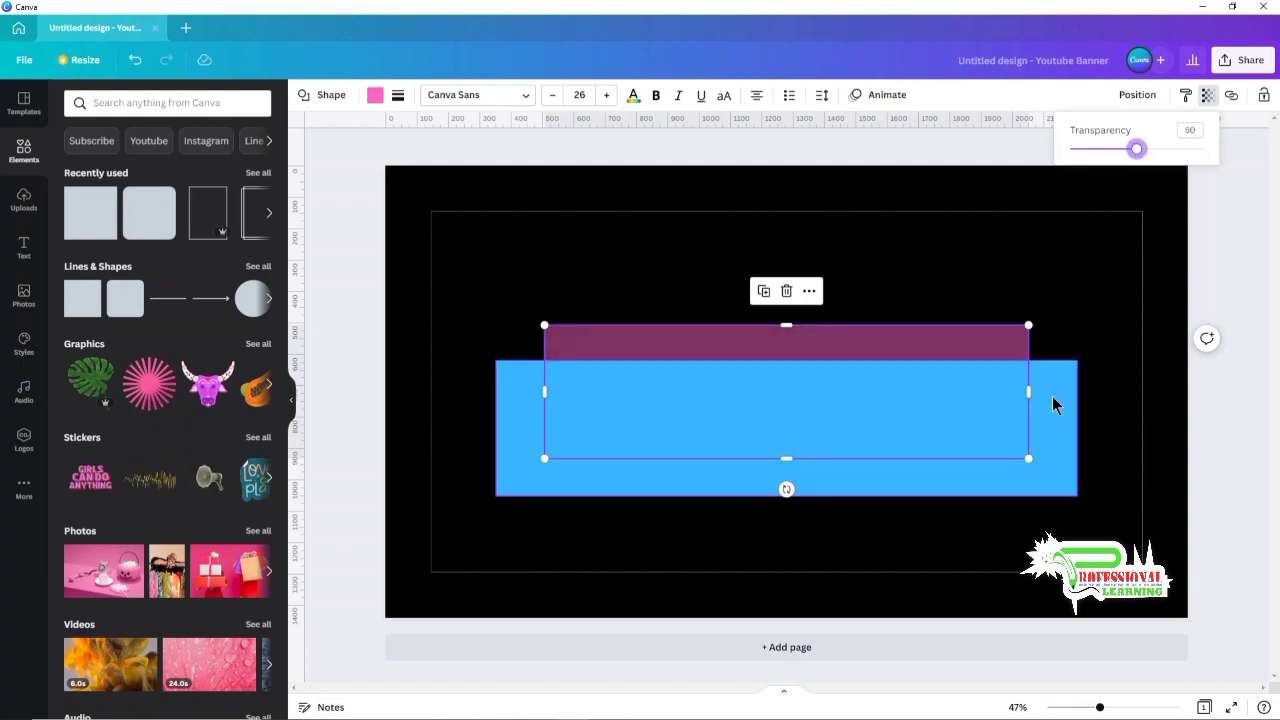
Set the blue rectangle's transparency to 50 and move it back over the pink rectangle at the page centre
{"action": "left_click", "coordinate": [1052, 396]}
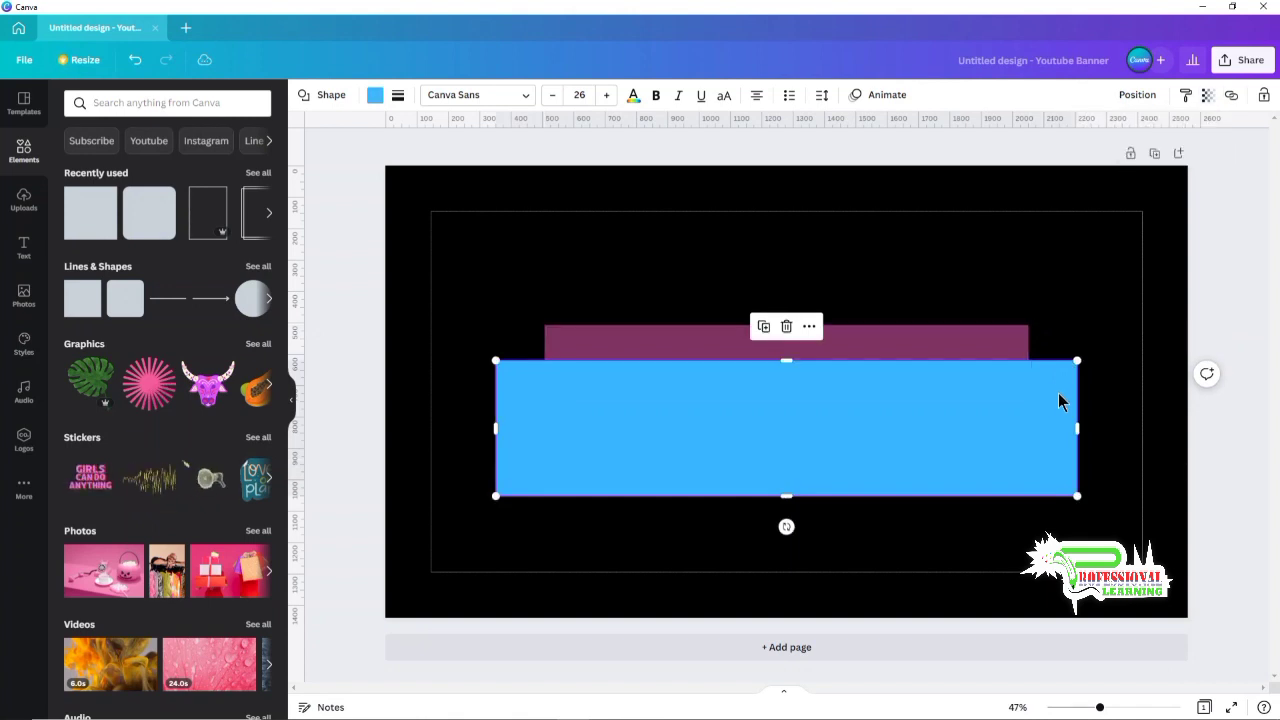
{"action": "left_click", "coordinate": [1208, 96]}
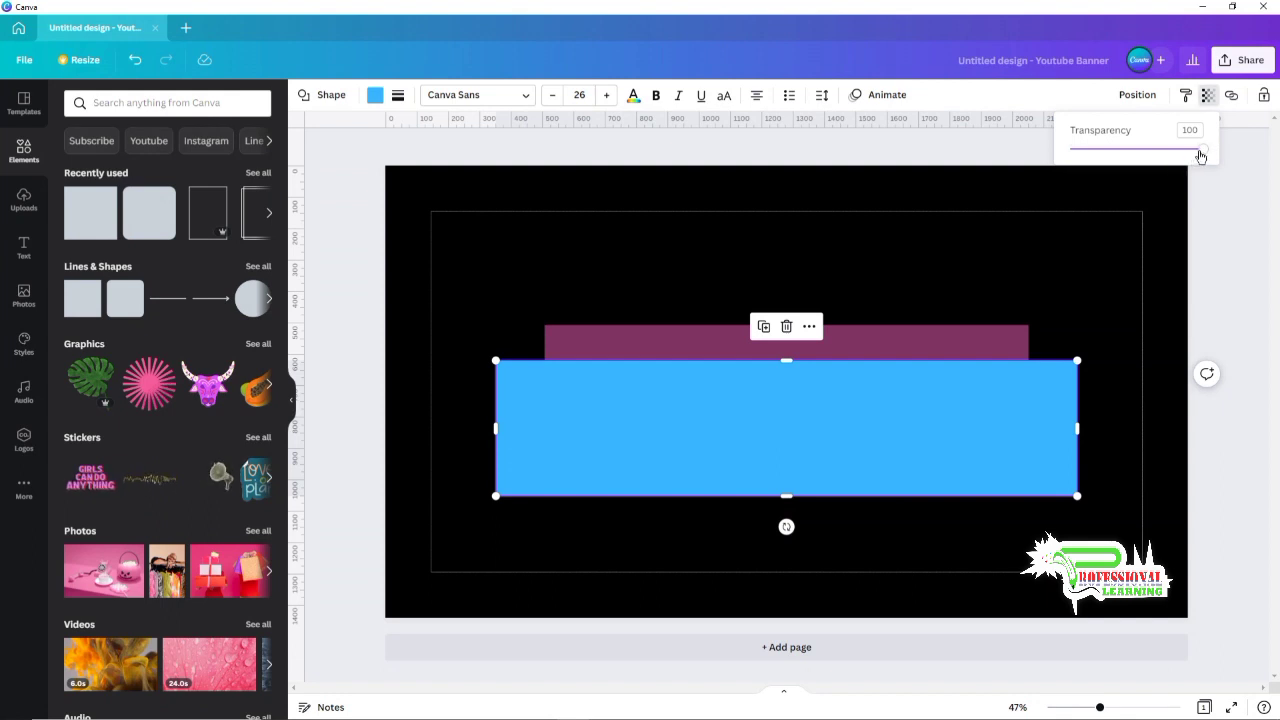
{"action": "left_click_drag", "start_coordinate": [1201, 150], "coordinate": [1137, 157]}
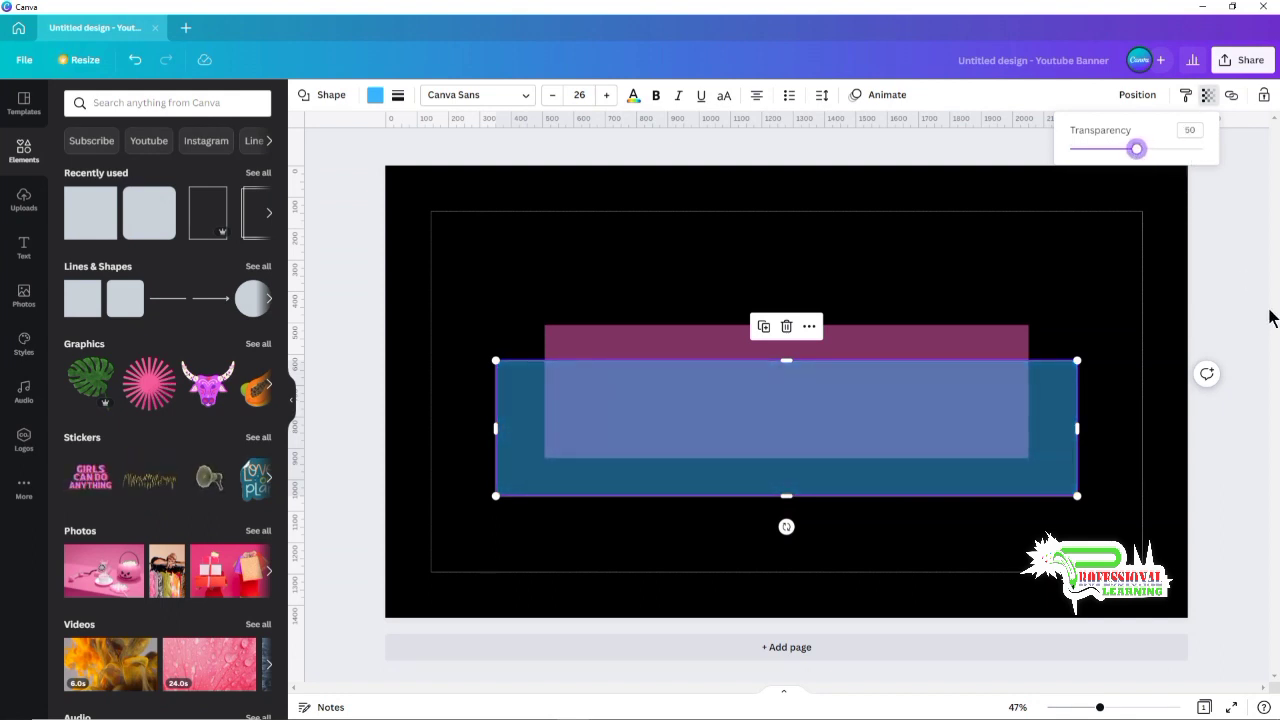
{"action": "left_click", "coordinate": [1230, 307]}
{"action": "left_click", "coordinate": [1226, 298]}
{"action": "left_click_drag", "start_coordinate": [791, 396], "coordinate": [793, 360]}
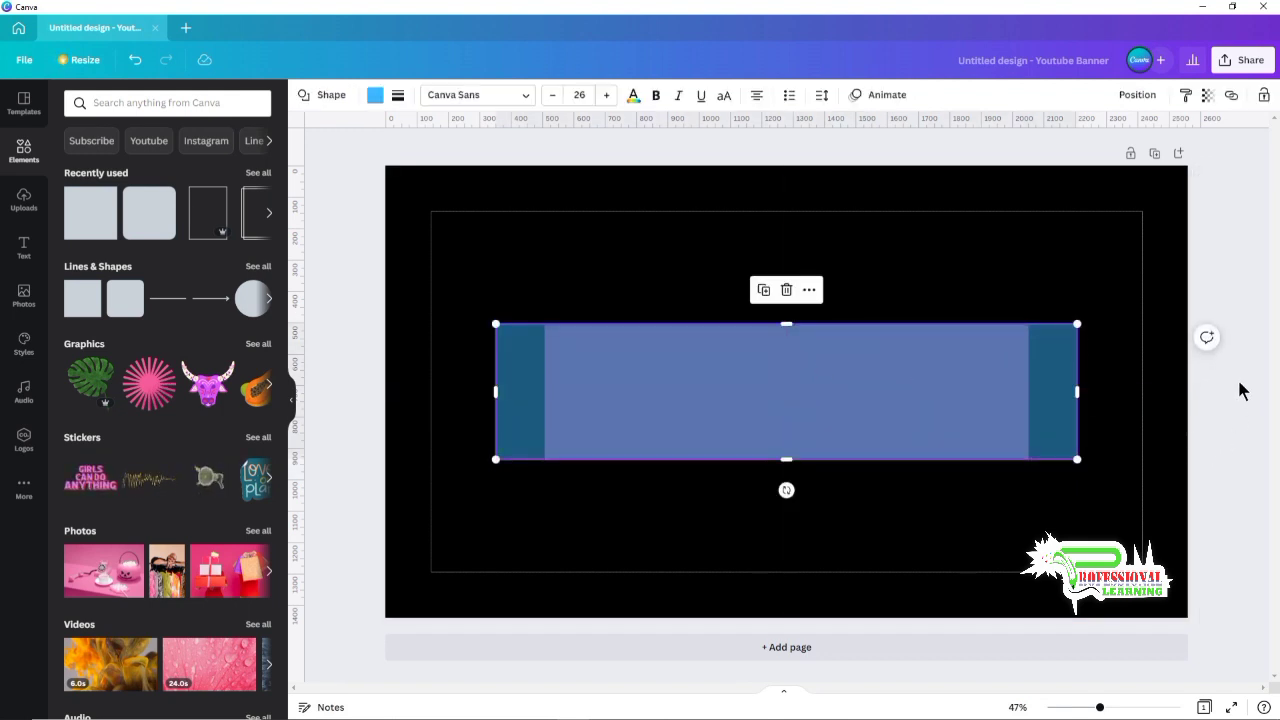
{"action": "left_click", "coordinate": [845, 180]}
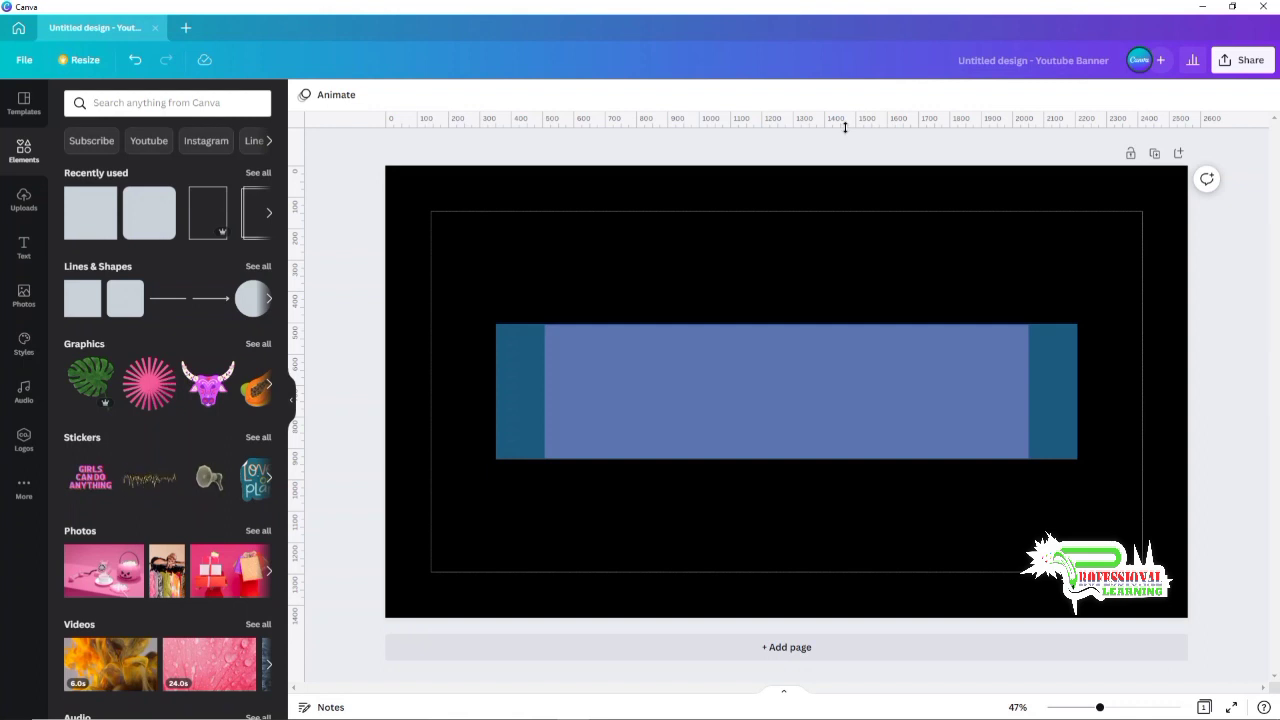
Place ruler guides along the rectangles' shared top and bottom edges and along both side edges of each rectangle
{"action": "left_click_drag", "start_coordinate": [849, 123], "coordinate": [824, 323]}
{"action": "left_click_drag", "start_coordinate": [837, 123], "coordinate": [808, 460]}
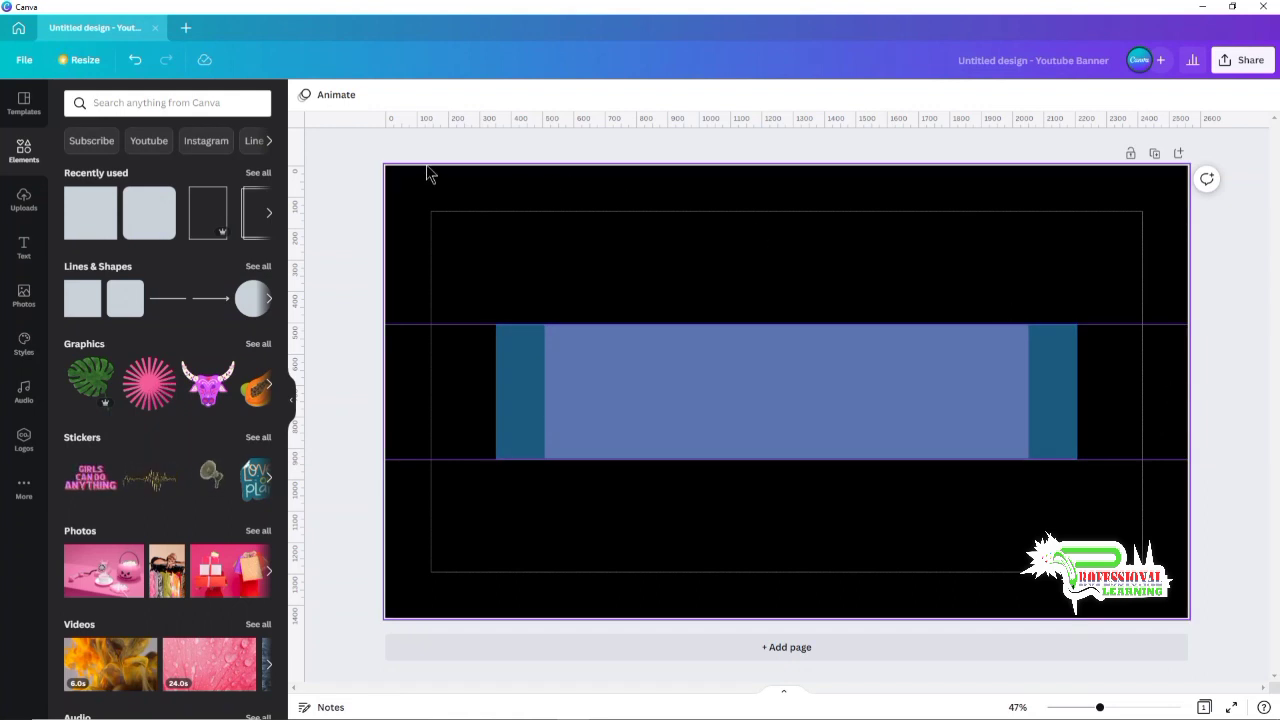
{"action": "left_click_drag", "start_coordinate": [301, 223], "coordinate": [543, 279]}
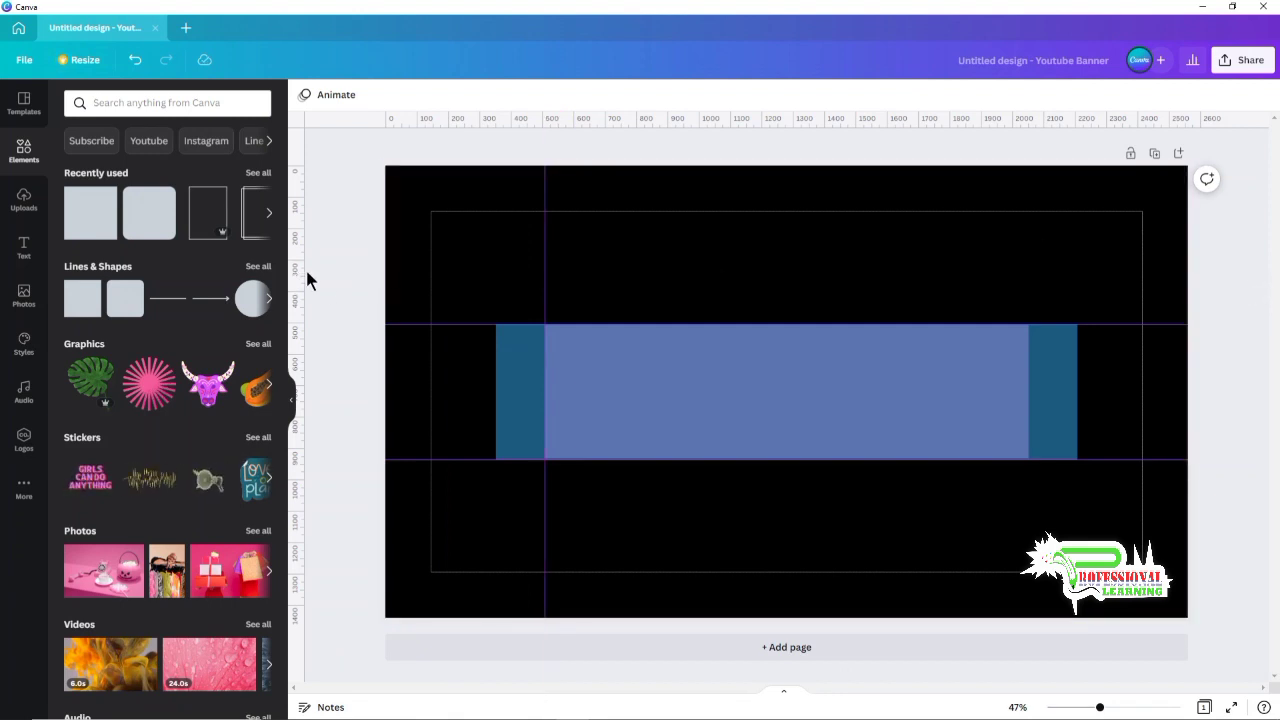
{"action": "left_click_drag", "start_coordinate": [302, 269], "coordinate": [1029, 347]}
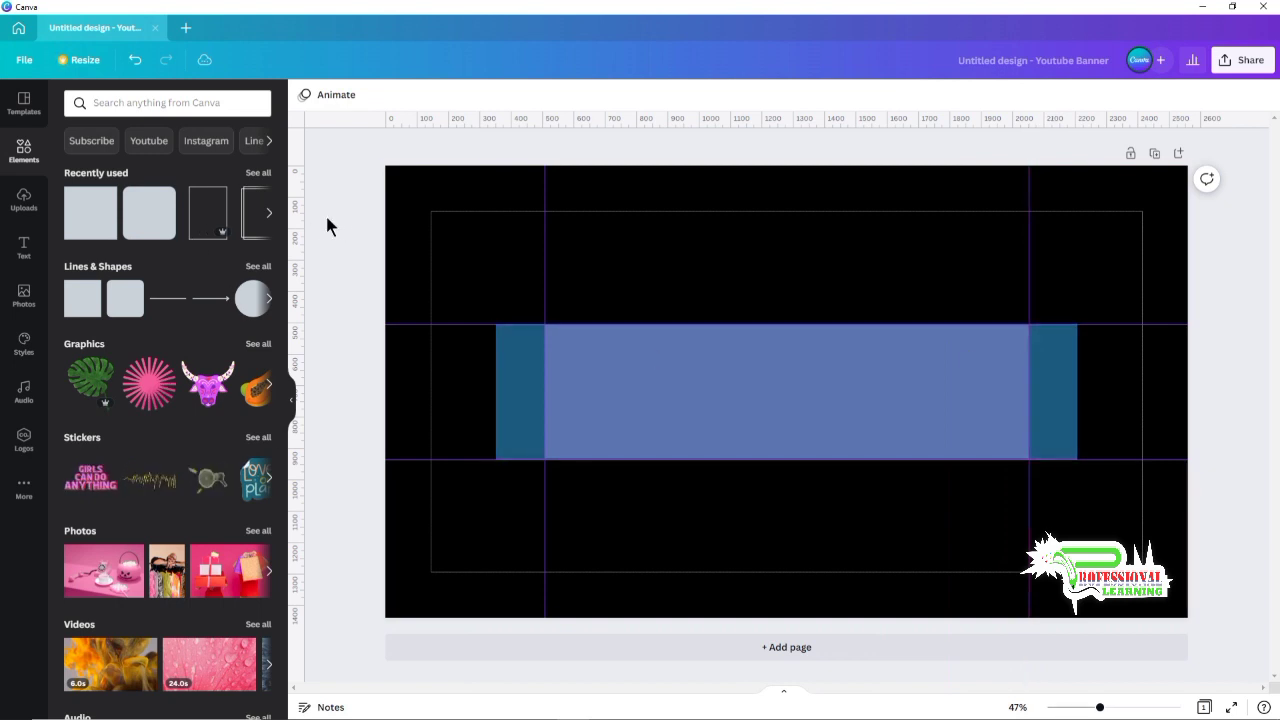
{"action": "left_click_drag", "start_coordinate": [302, 217], "coordinate": [1077, 343]}
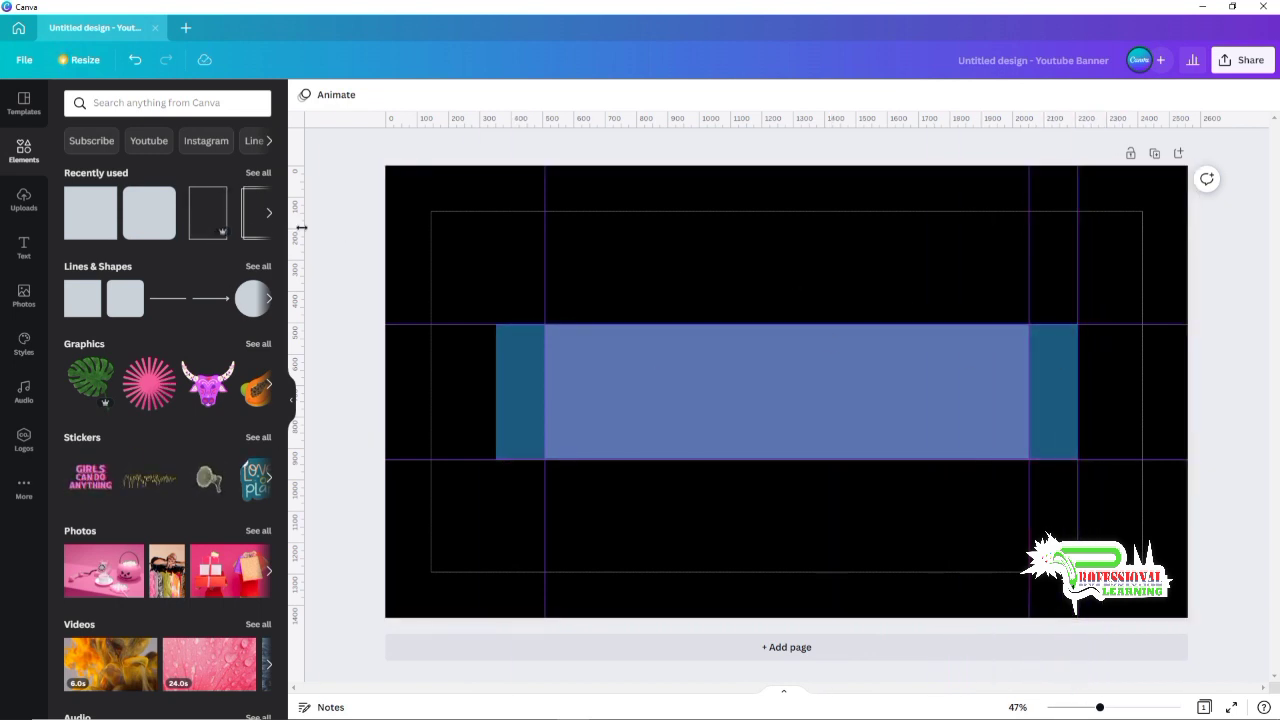
{"action": "left_click_drag", "start_coordinate": [301, 228], "coordinate": [497, 273]}
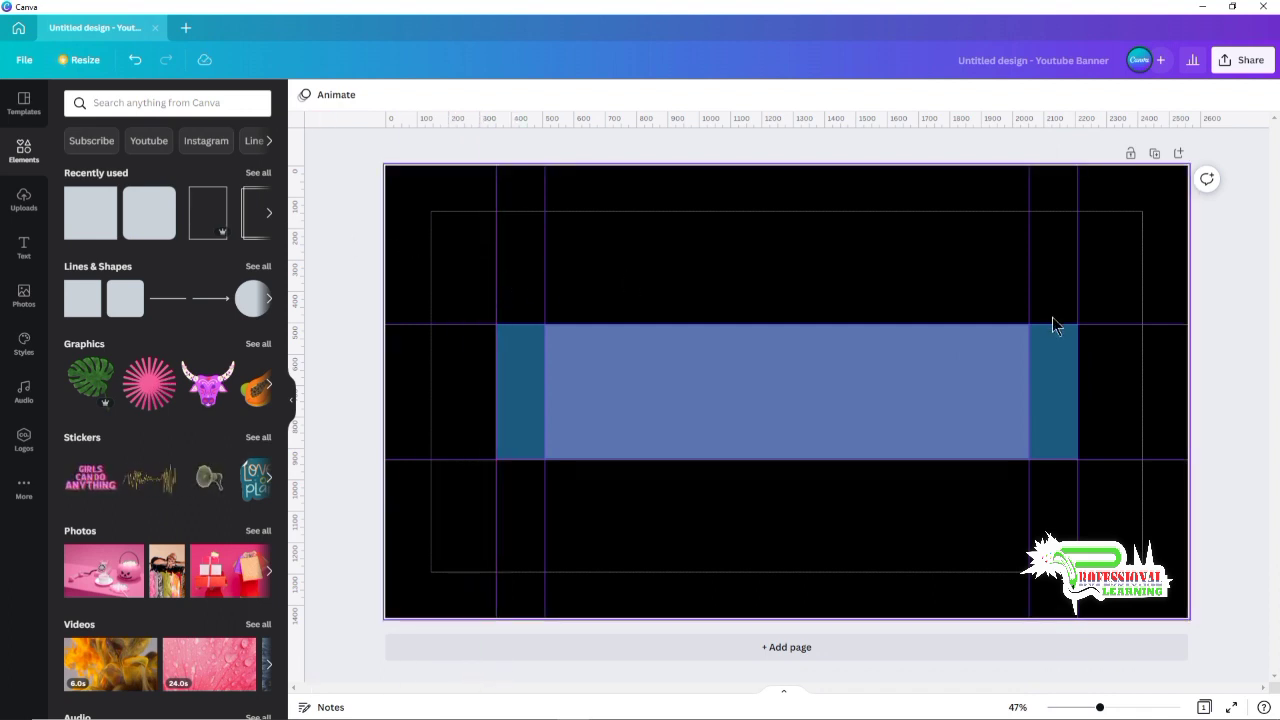
Delete the blue and pink rectangles from the page and hide the page margins
{"action": "left_click", "coordinate": [812, 380]}
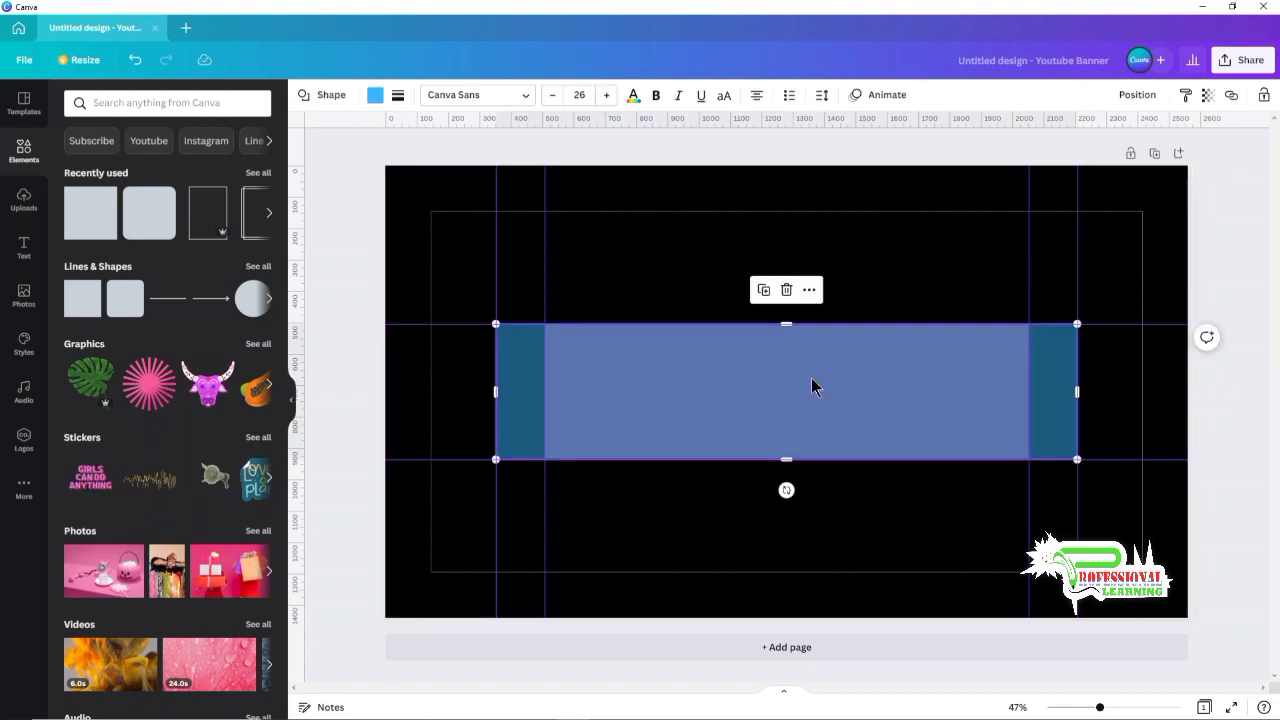
{"action": "key", "text": "Delete"}
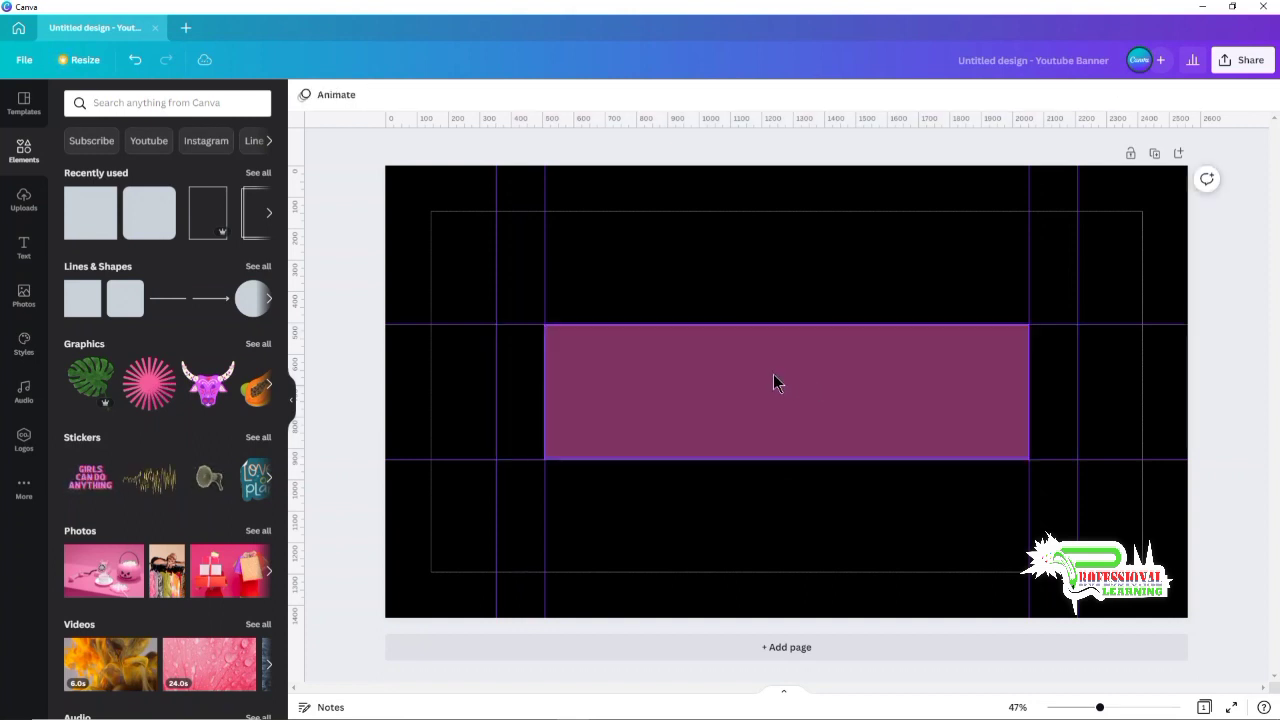
{"action": "key", "text": "Delete"}
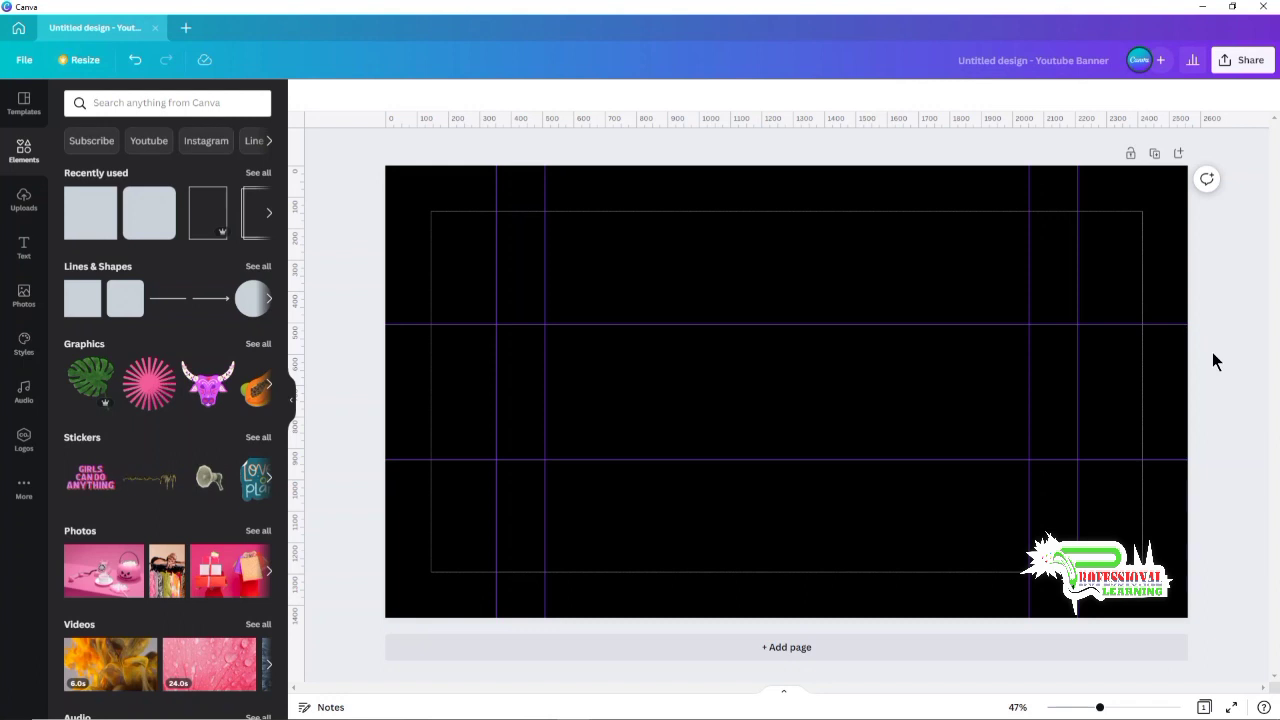
{"action": "left_click", "coordinate": [28, 62]}
{"action": "left_click", "coordinate": [149, 261]}
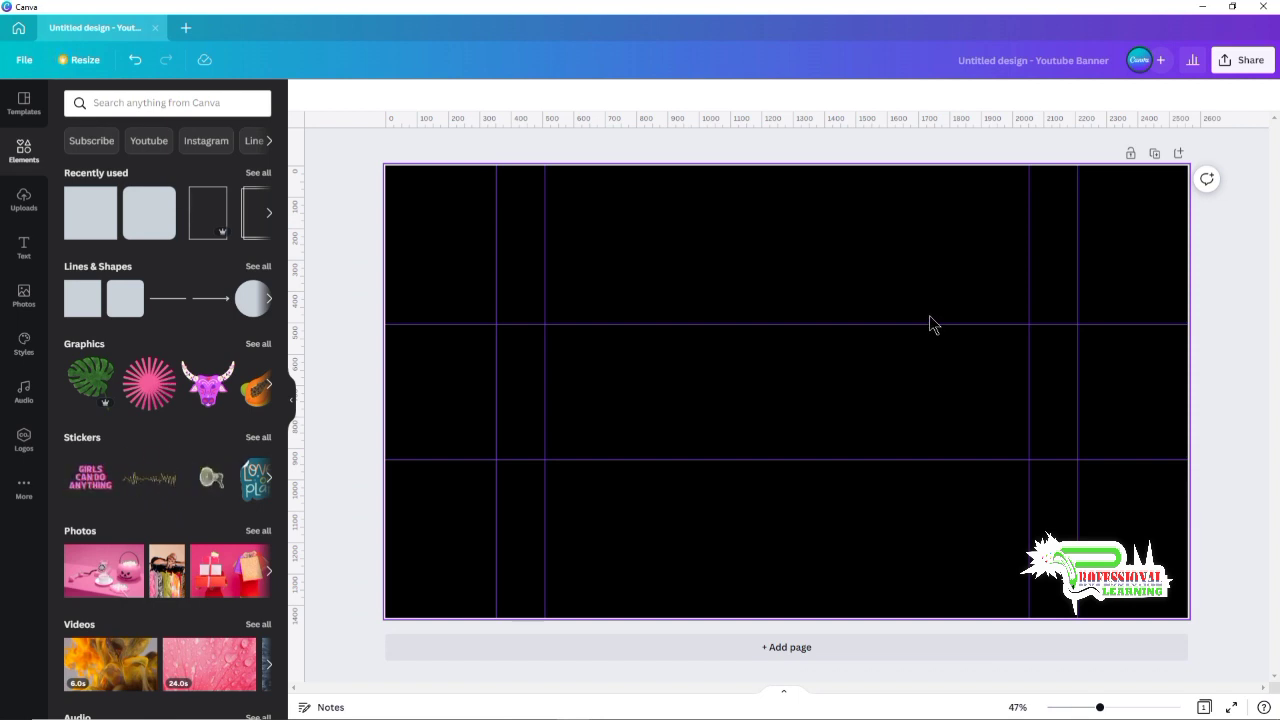
Add the Professional Learning logo from the uploaded images to the banner
{"action": "left_click", "coordinate": [25, 205]}
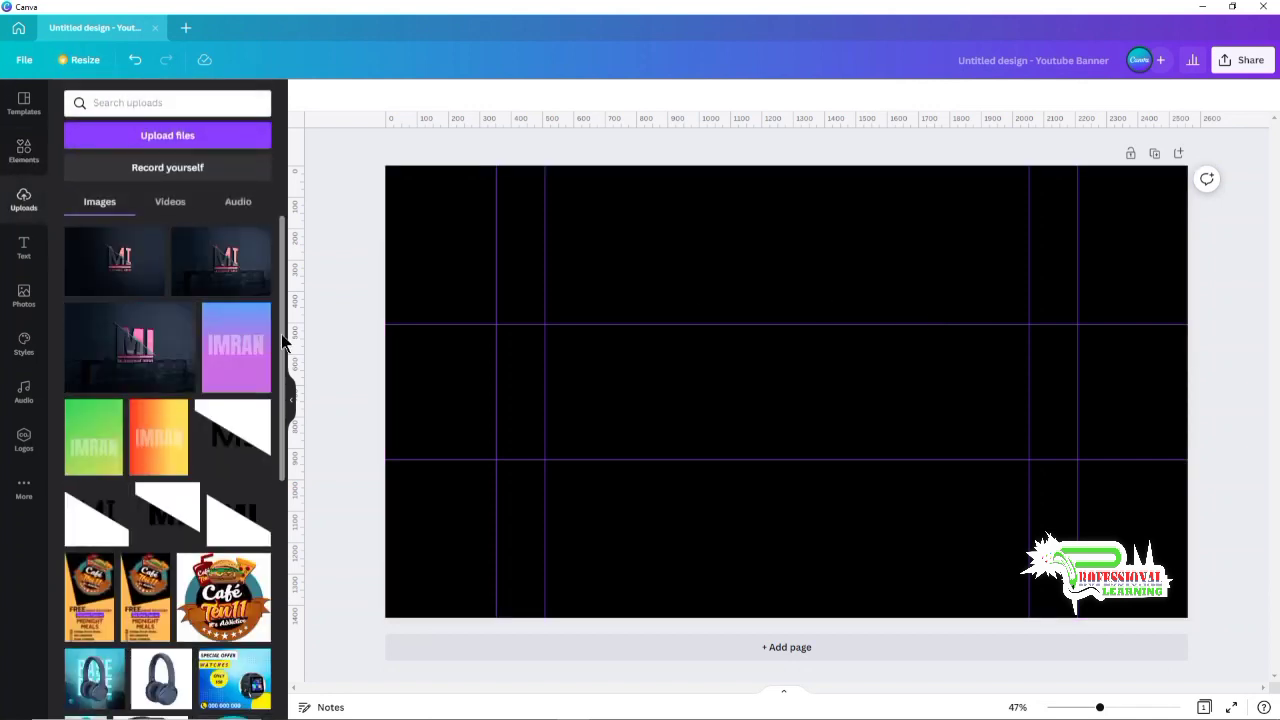
{"action": "scroll", "coordinate": [256, 598], "scroll_direction": "down", "scroll_amount": 5}
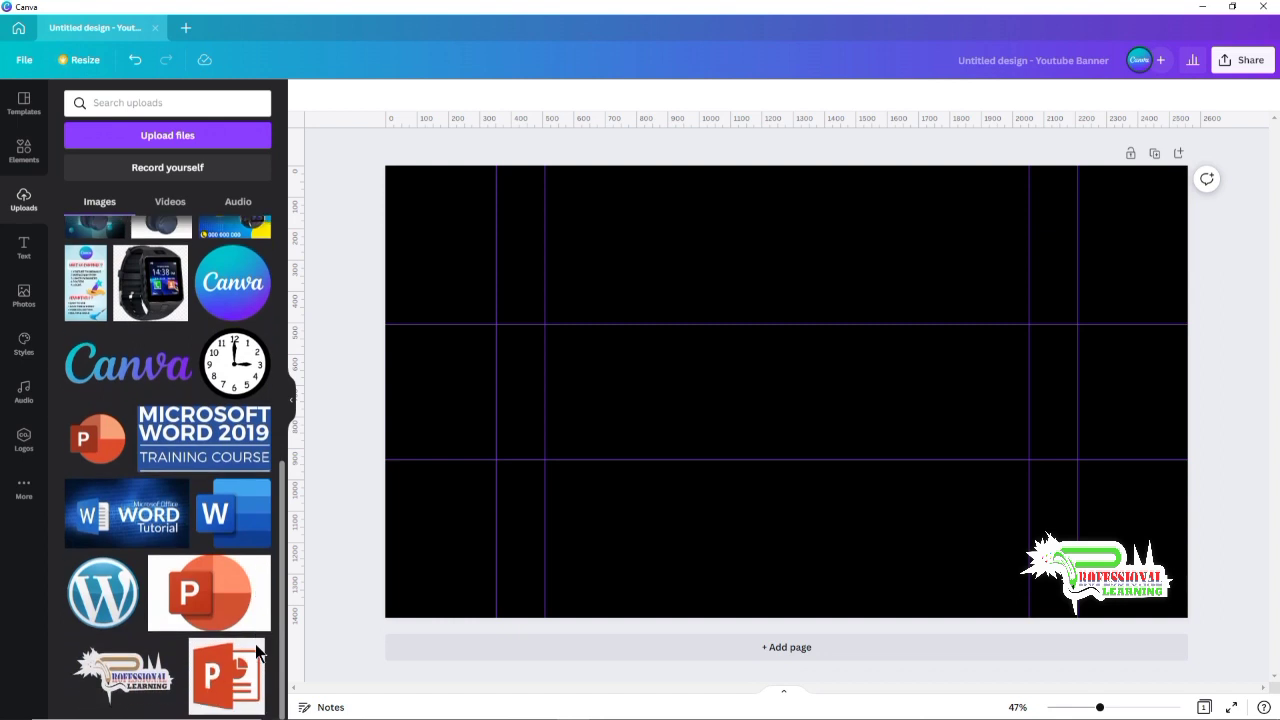
{"action": "left_click", "coordinate": [124, 676]}
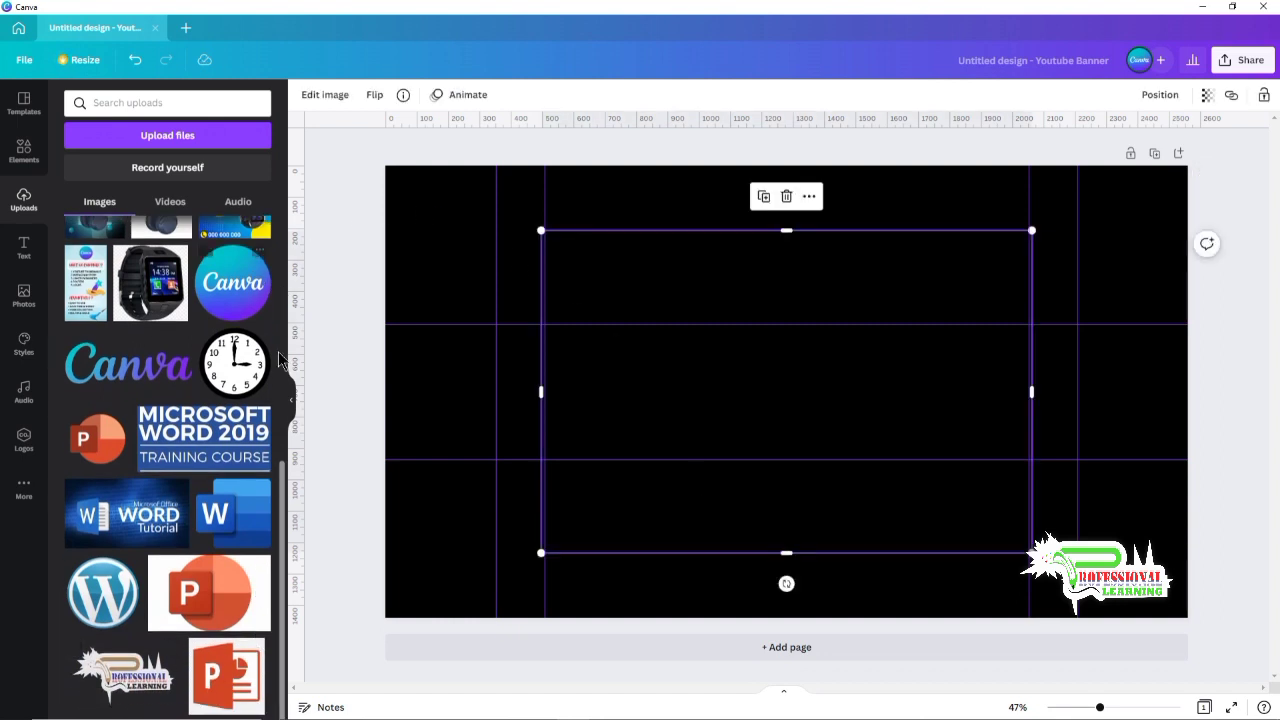
{"action": "left_click", "coordinate": [24, 150]}
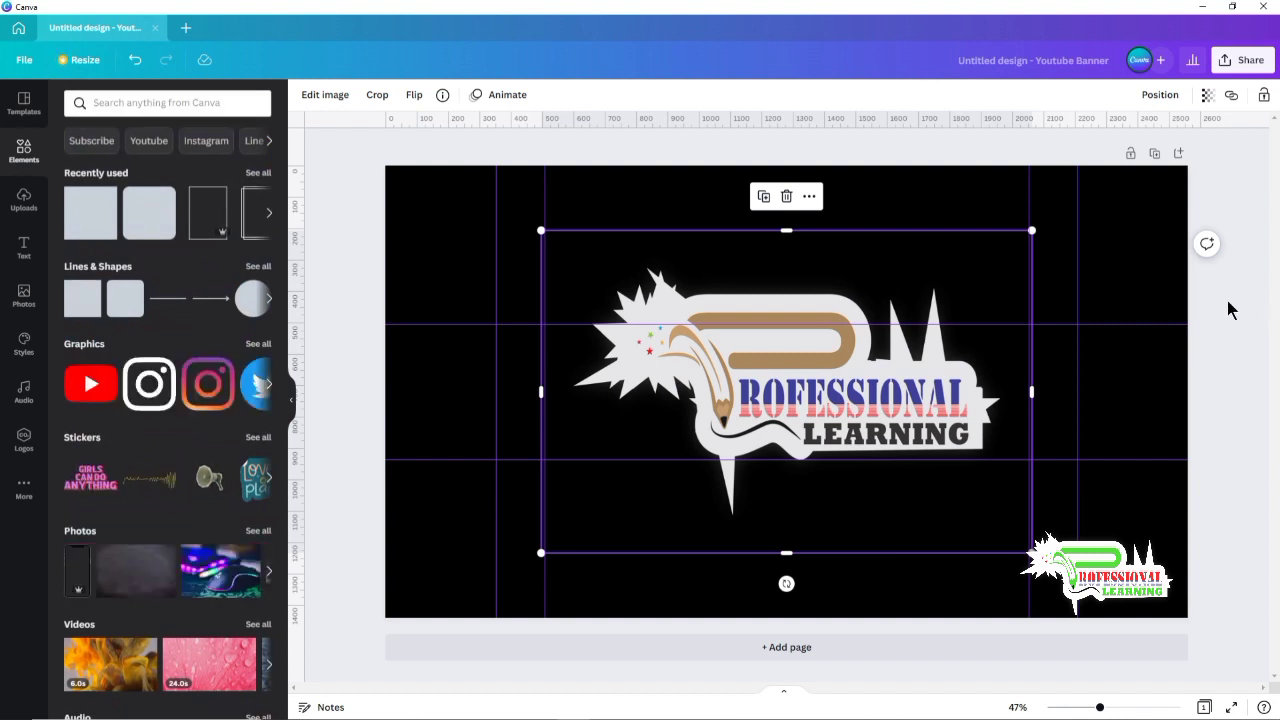
{"action": "left_click", "coordinate": [1216, 358]}
Shrink the Professional Learning logo to about 820 px wide and move it near the page centre
{"action": "left_click", "coordinate": [876, 393]}
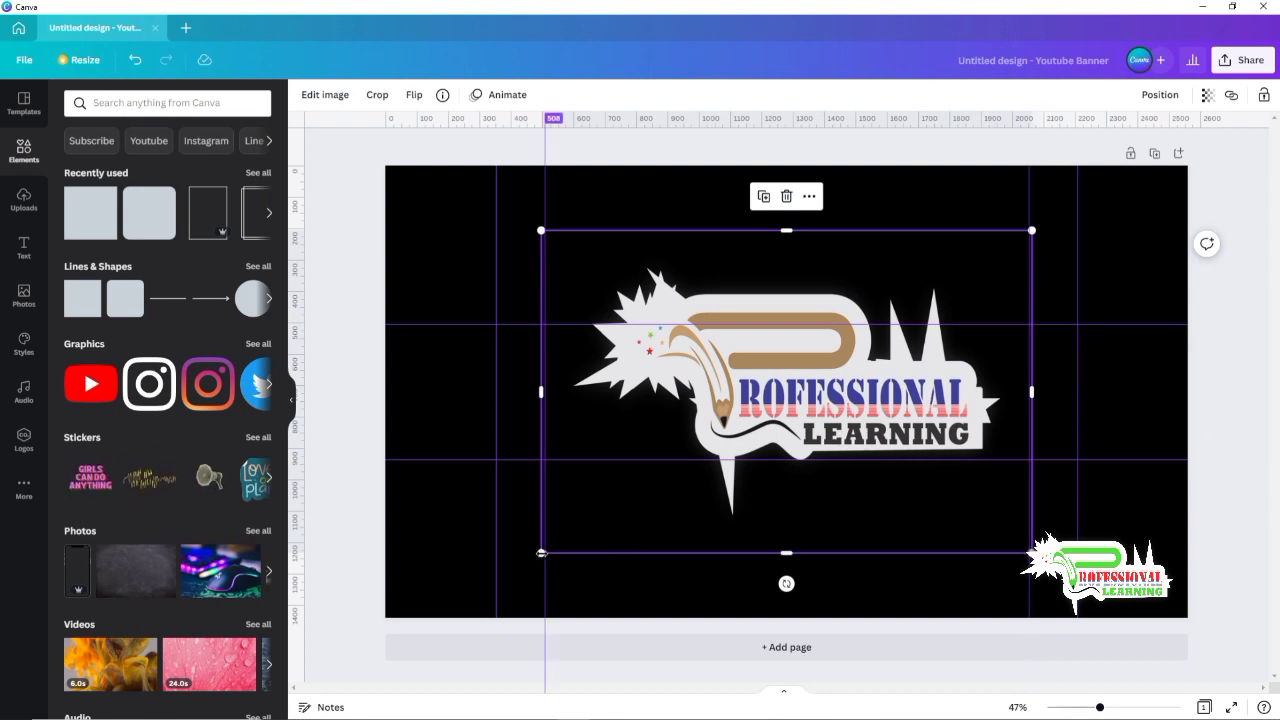
{"action": "left_click_drag", "start_coordinate": [539, 553], "coordinate": [756, 367]}
{"action": "left_click_drag", "start_coordinate": [906, 282], "coordinate": [840, 350]}
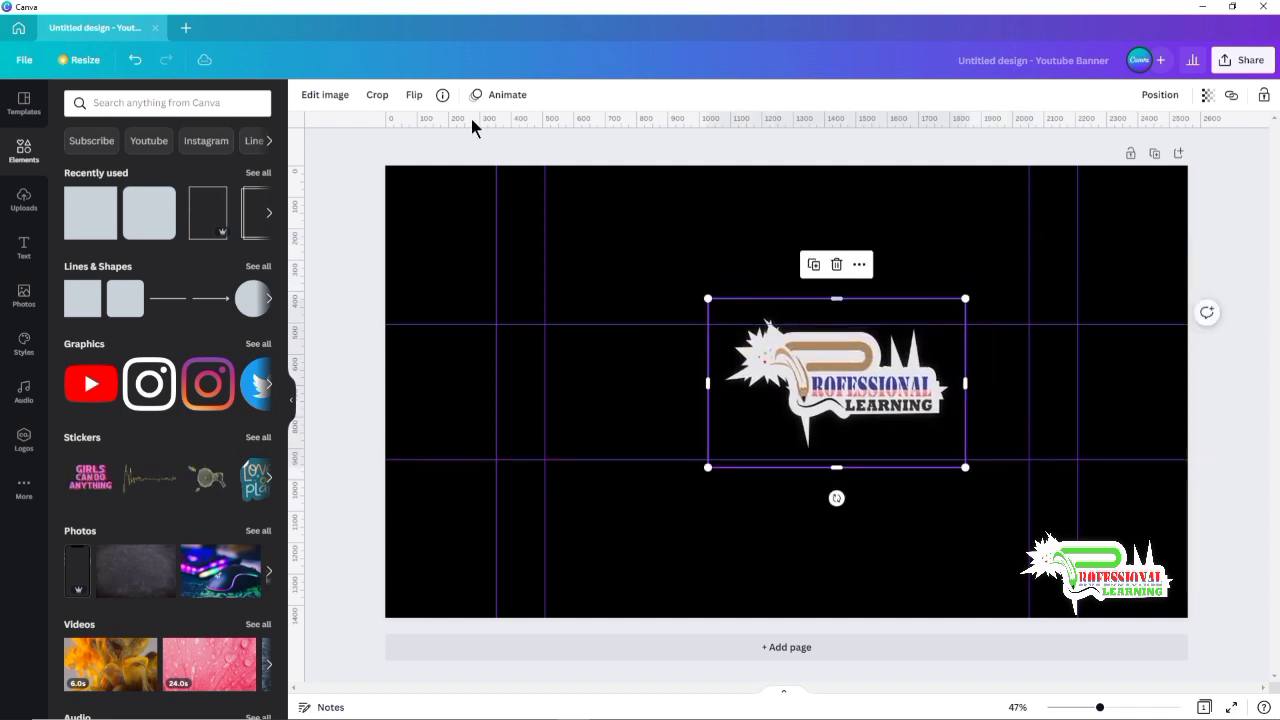
Crop the empty margins around the logo, leaving it about 730 px wide and 425 px high
{"action": "left_click", "coordinate": [377, 94]}
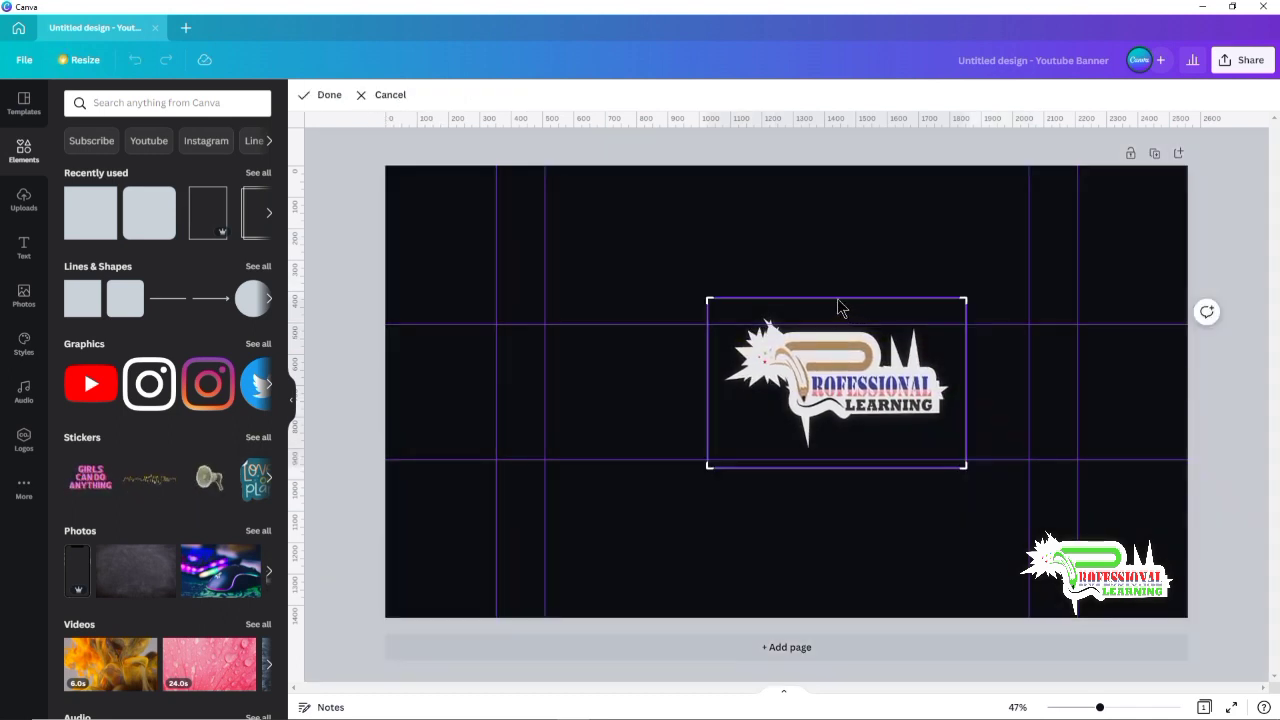
{"action": "left_click_drag", "start_coordinate": [709, 299], "coordinate": [721, 316]}
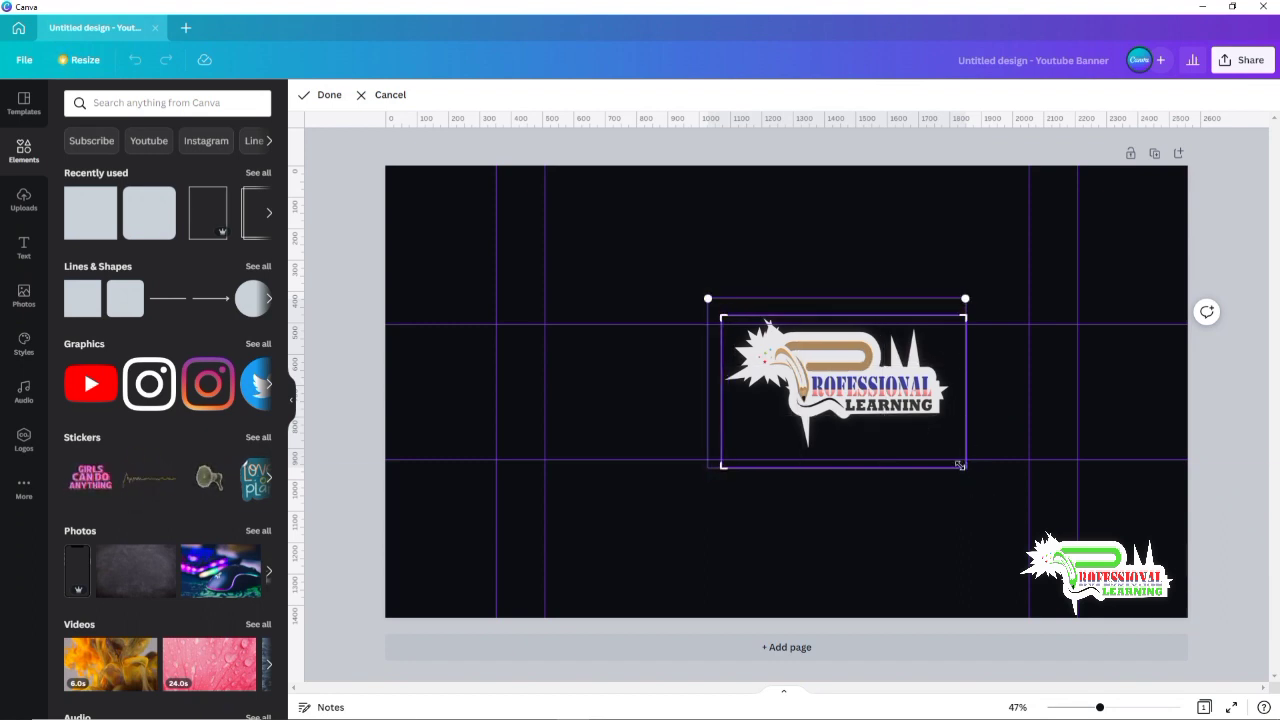
{"action": "left_click_drag", "start_coordinate": [960, 464], "coordinate": [950, 449]}
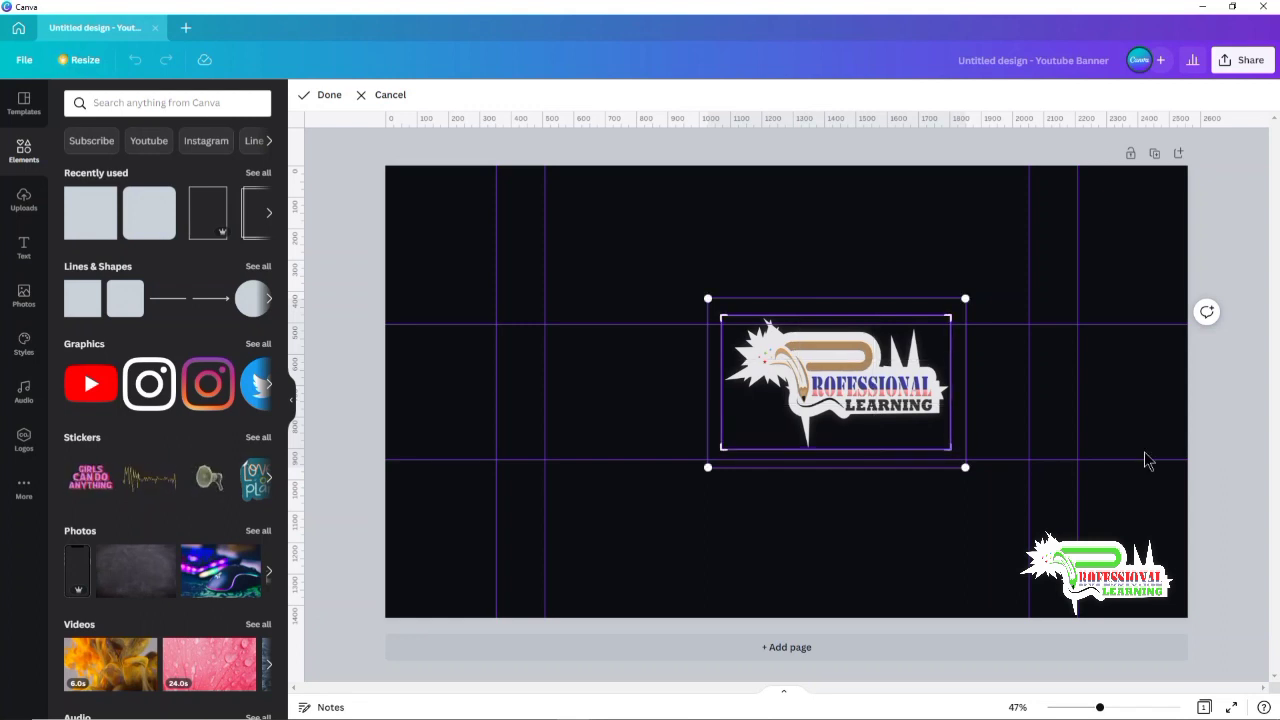
{"action": "left_click", "coordinate": [324, 97]}
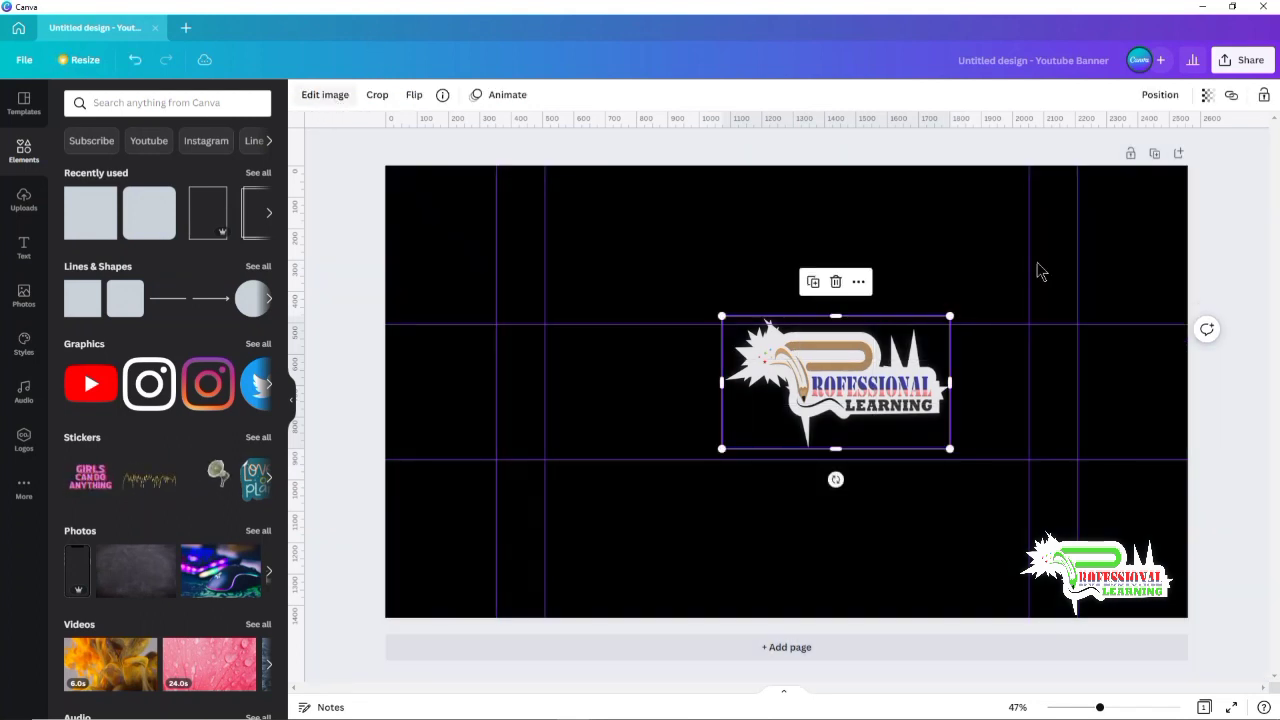
{"action": "left_click", "coordinate": [1205, 398]}
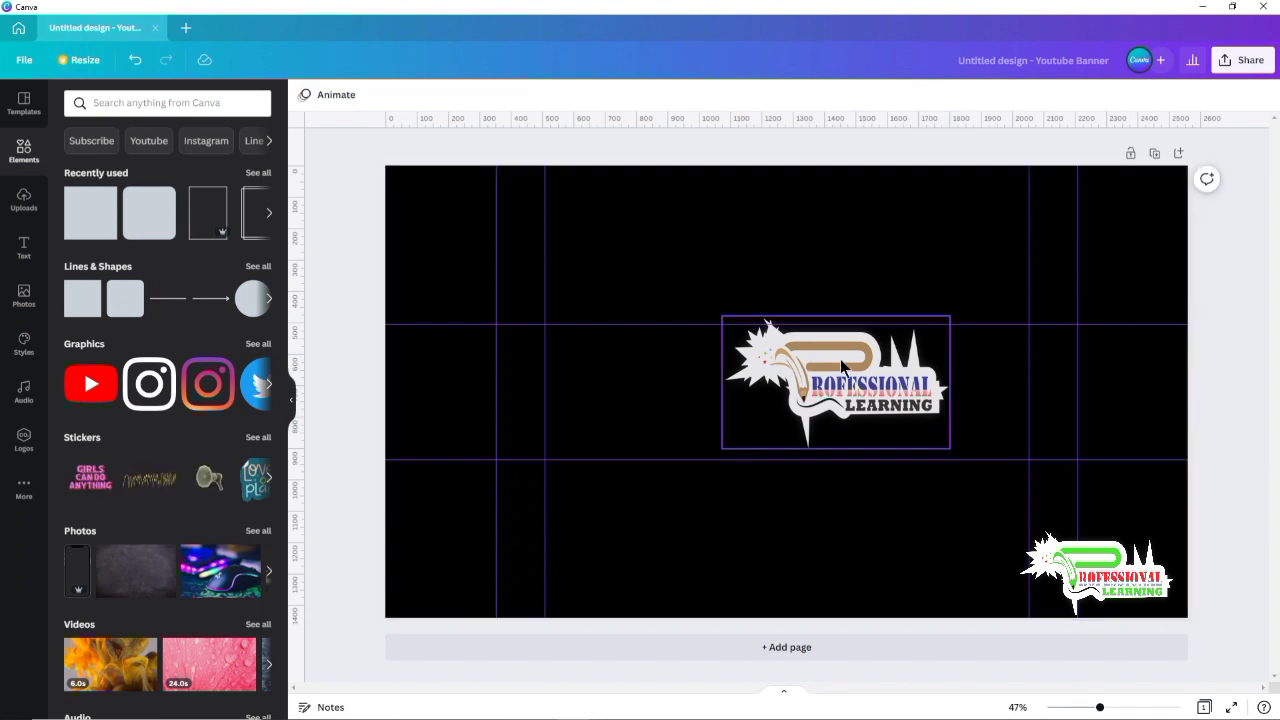
Move the logo between the two horizontal guides, with its right edge against the inner right vertical guide
{"action": "left_click_drag", "start_coordinate": [840, 358], "coordinate": [840, 366]}
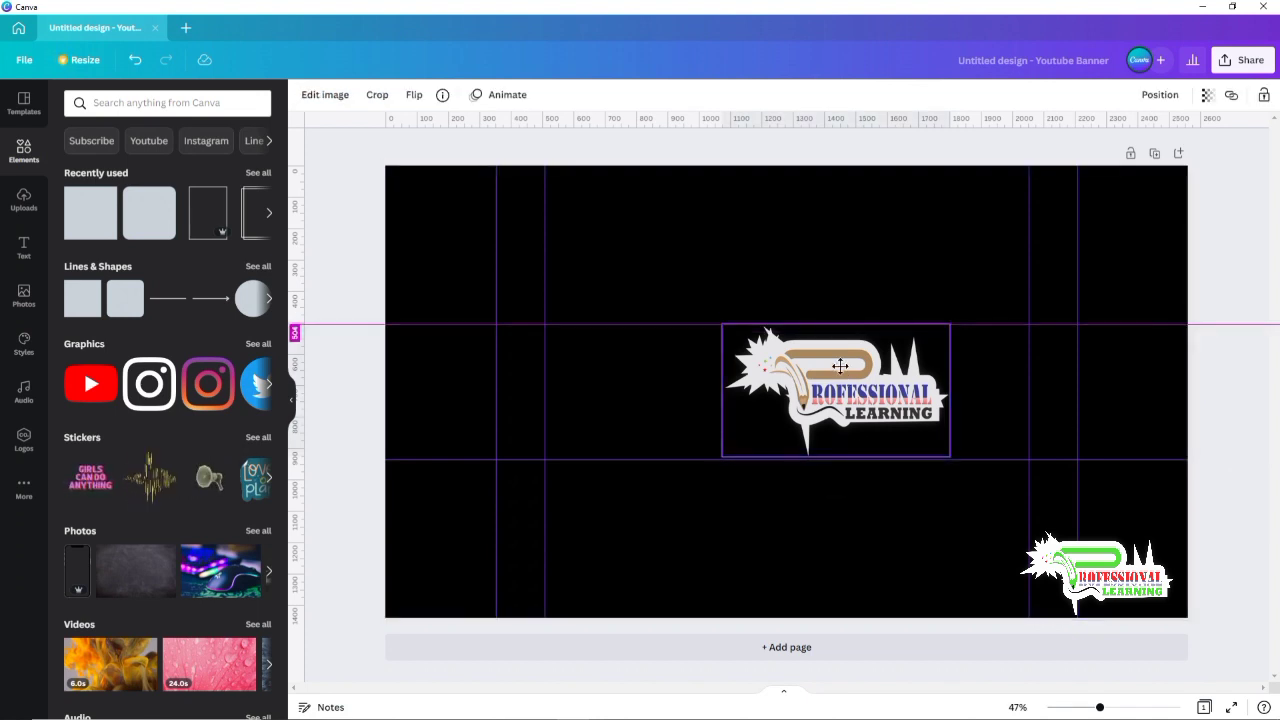
{"action": "left_click_drag", "start_coordinate": [840, 366], "coordinate": [916, 367]}
{"action": "left_click", "coordinate": [1210, 404]}
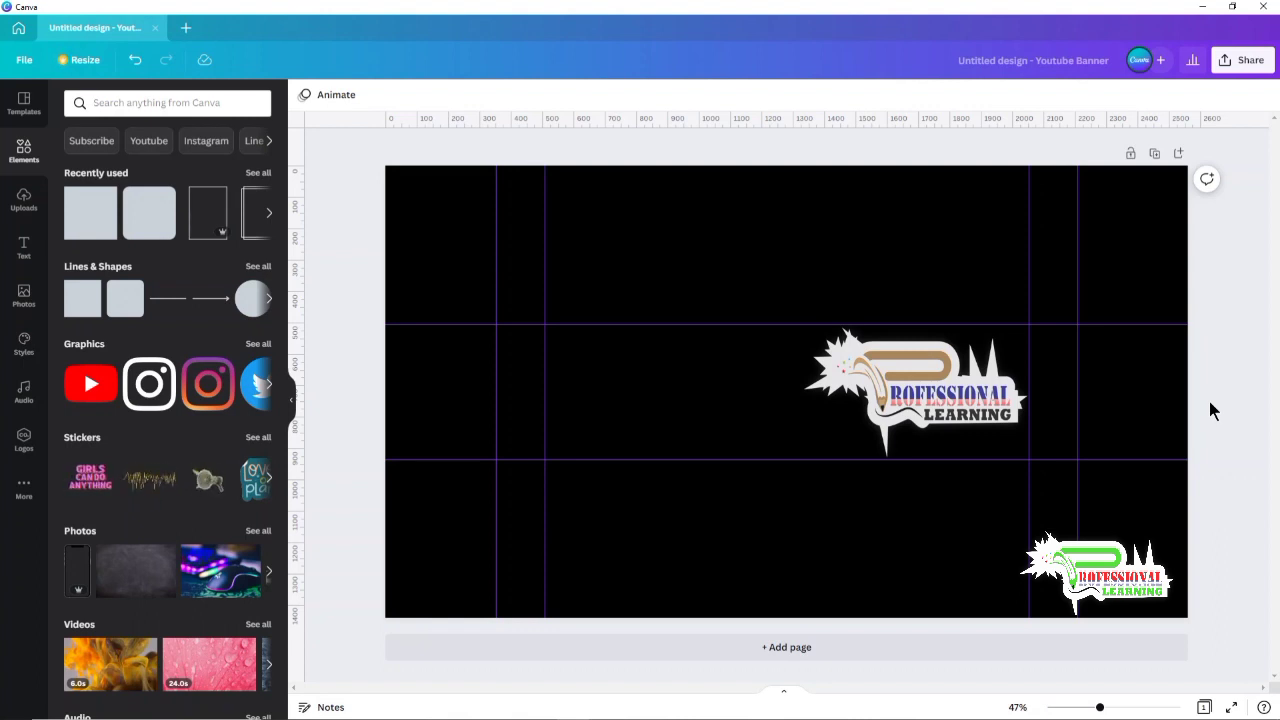
Add a heading to the banner with the text PROFESSIONAL LEARNING
{"action": "left_click", "coordinate": [24, 247]}
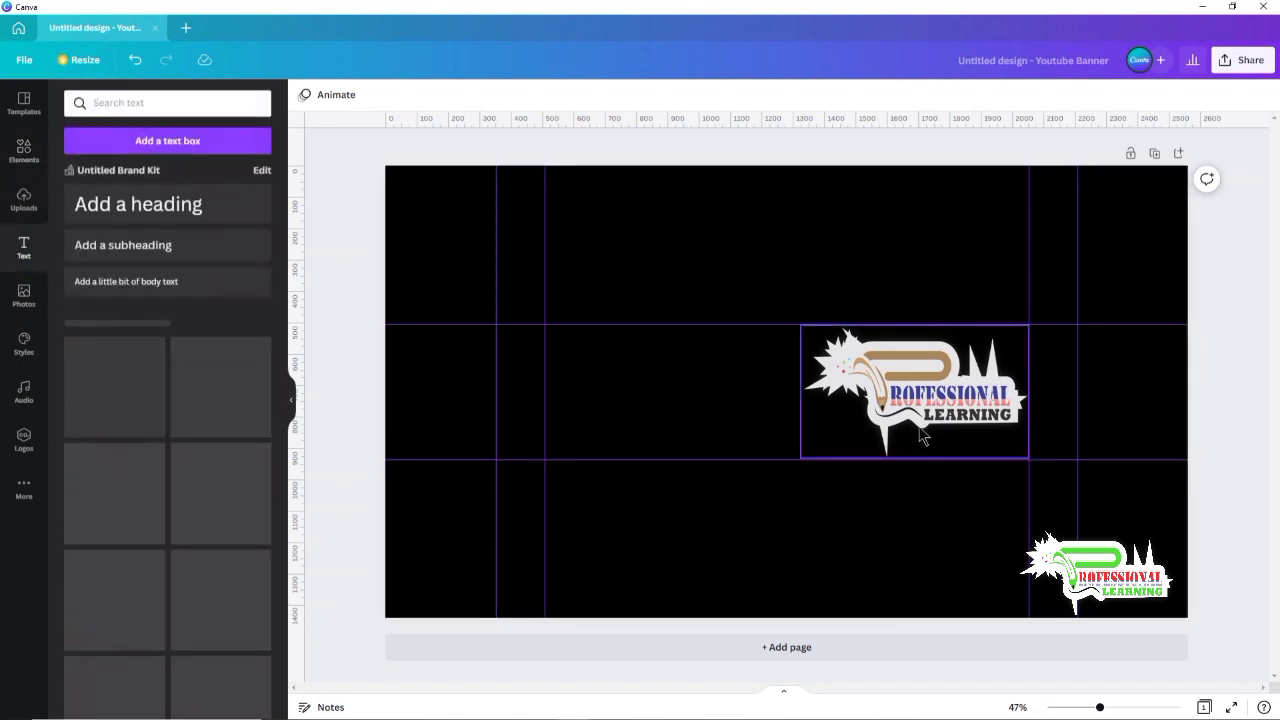
{"action": "left_click", "coordinate": [194, 211]}
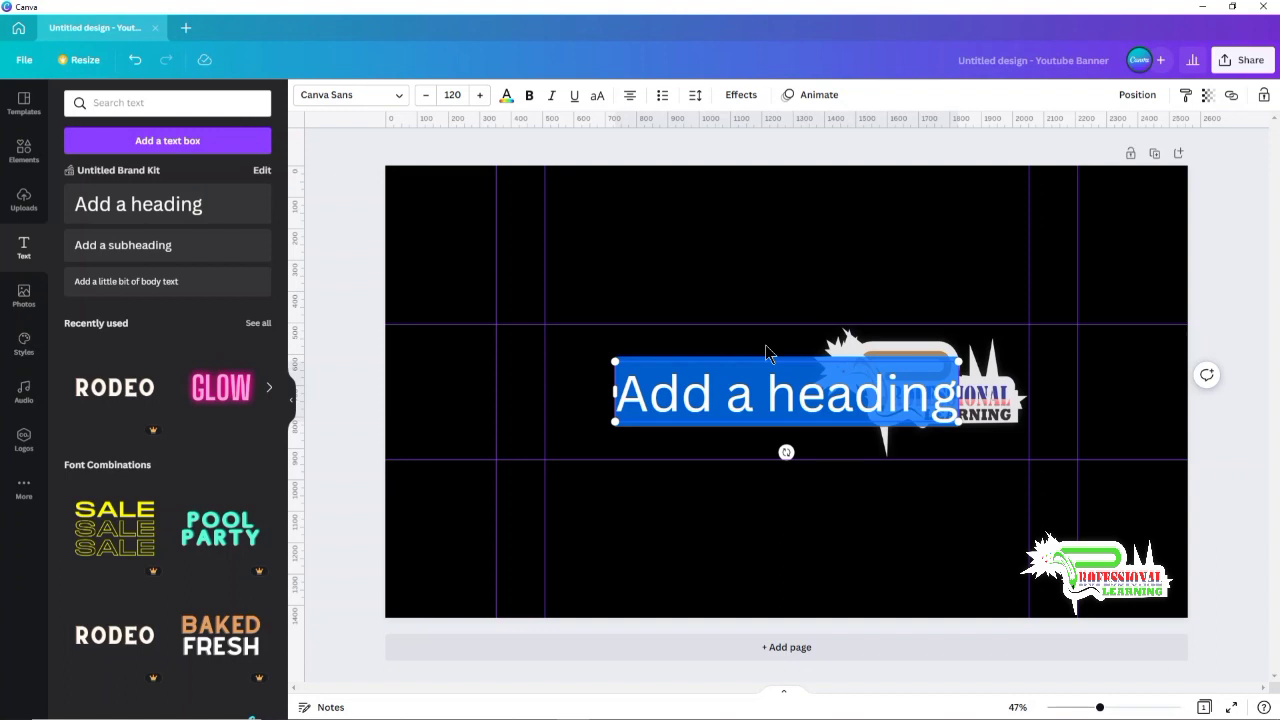
{"action": "type", "text": "TUTORIALS"}
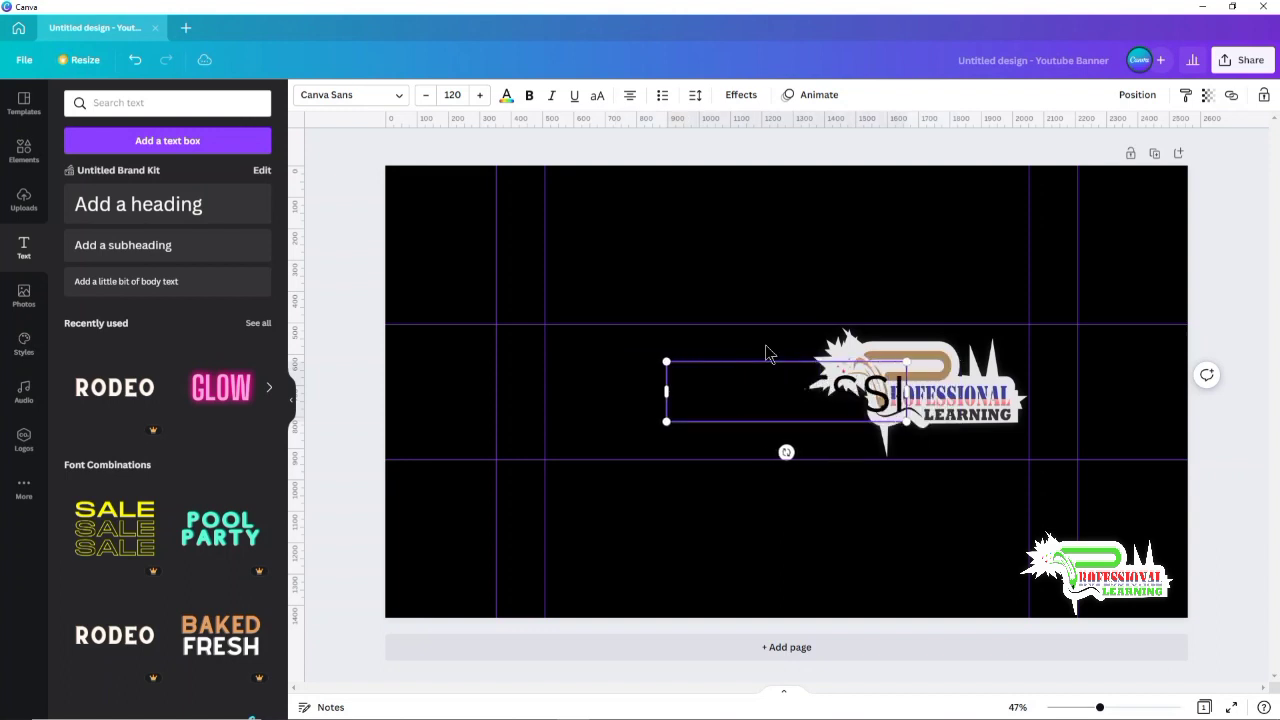
{"action": "type", "text": "SIONAL"}
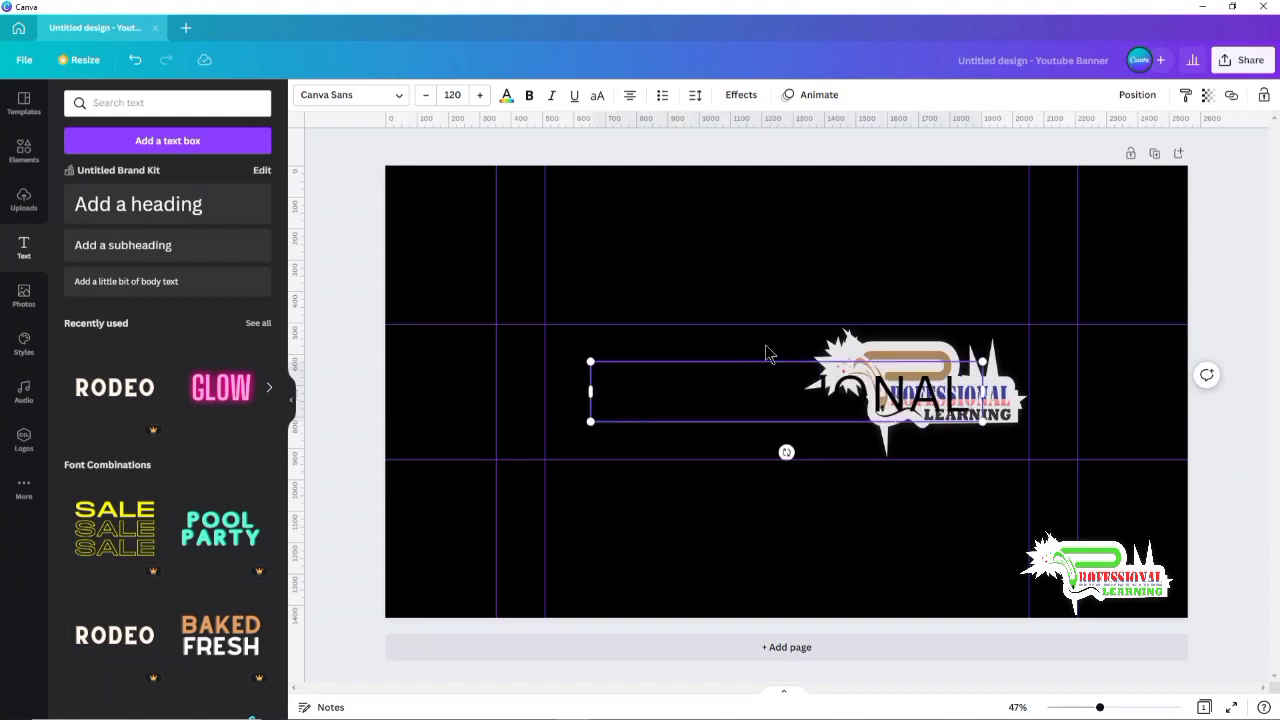
{"action": "type", "text": " LEARN"}
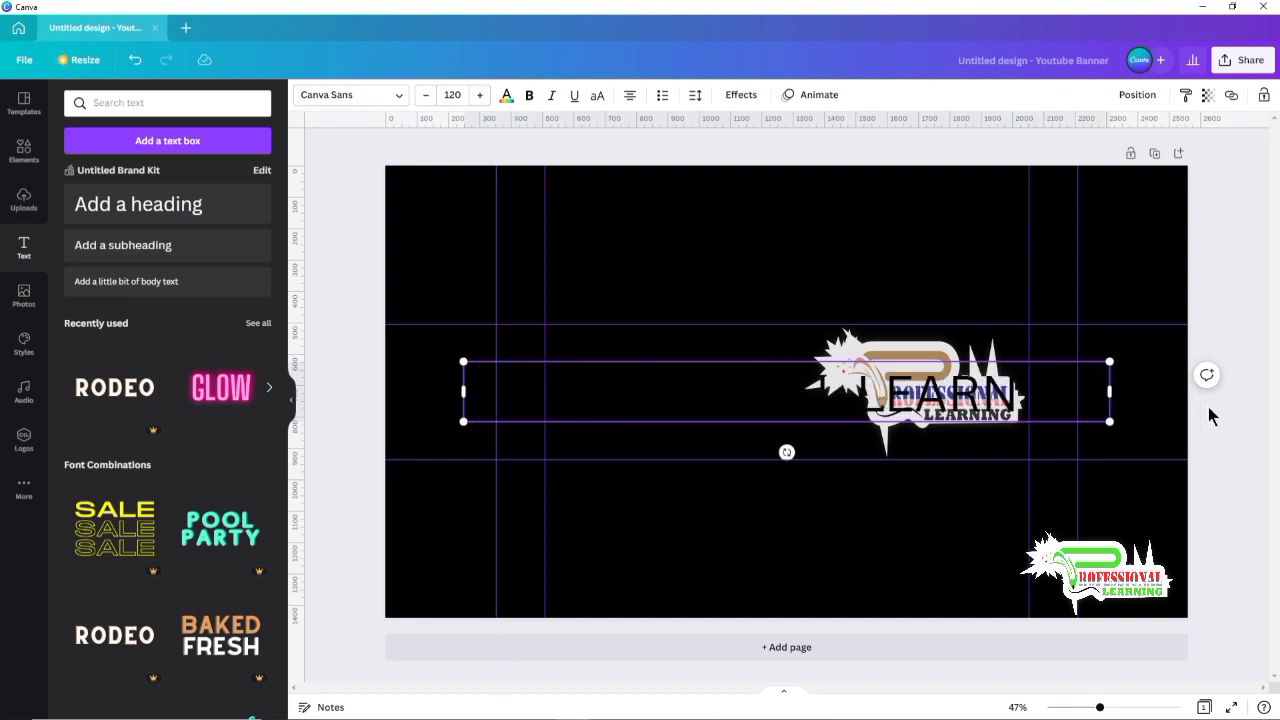
Colour the PROFESSIONAL LEARNING heading white and move it below the lower horizontal guide, clear of the logo
{"action": "left_click", "coordinate": [506, 94]}
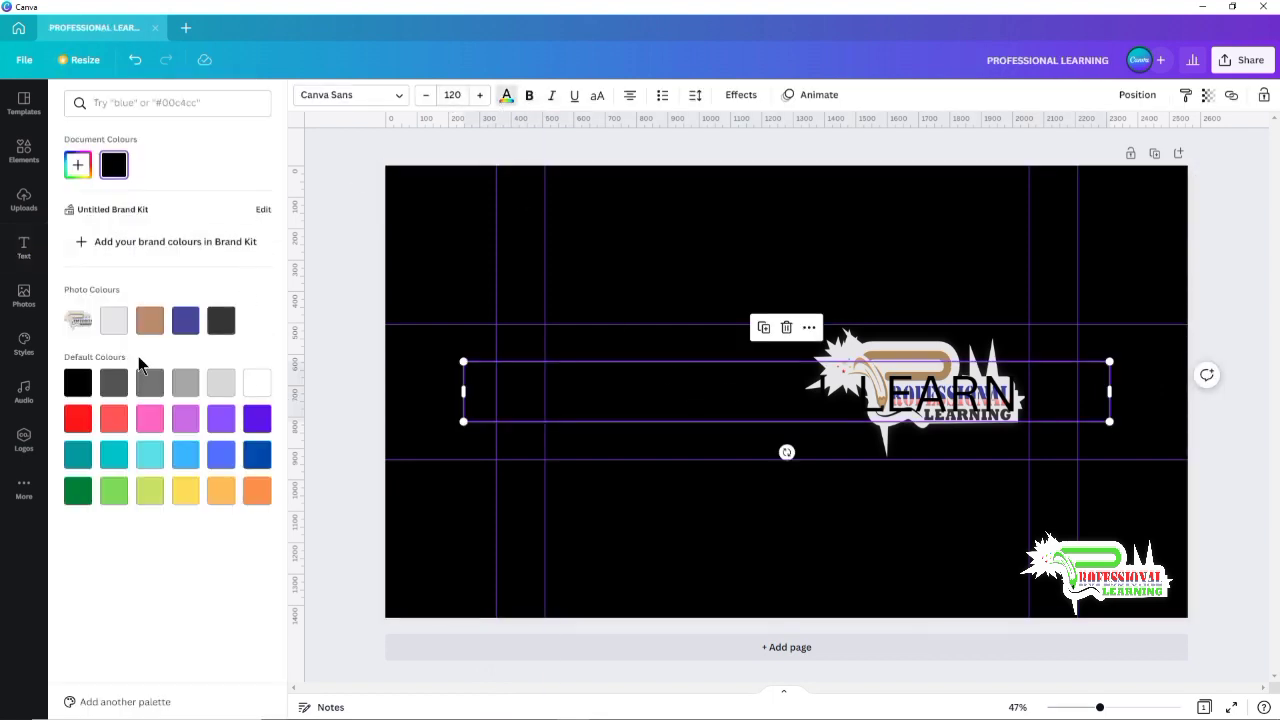
{"action": "left_click", "coordinate": [257, 383]}
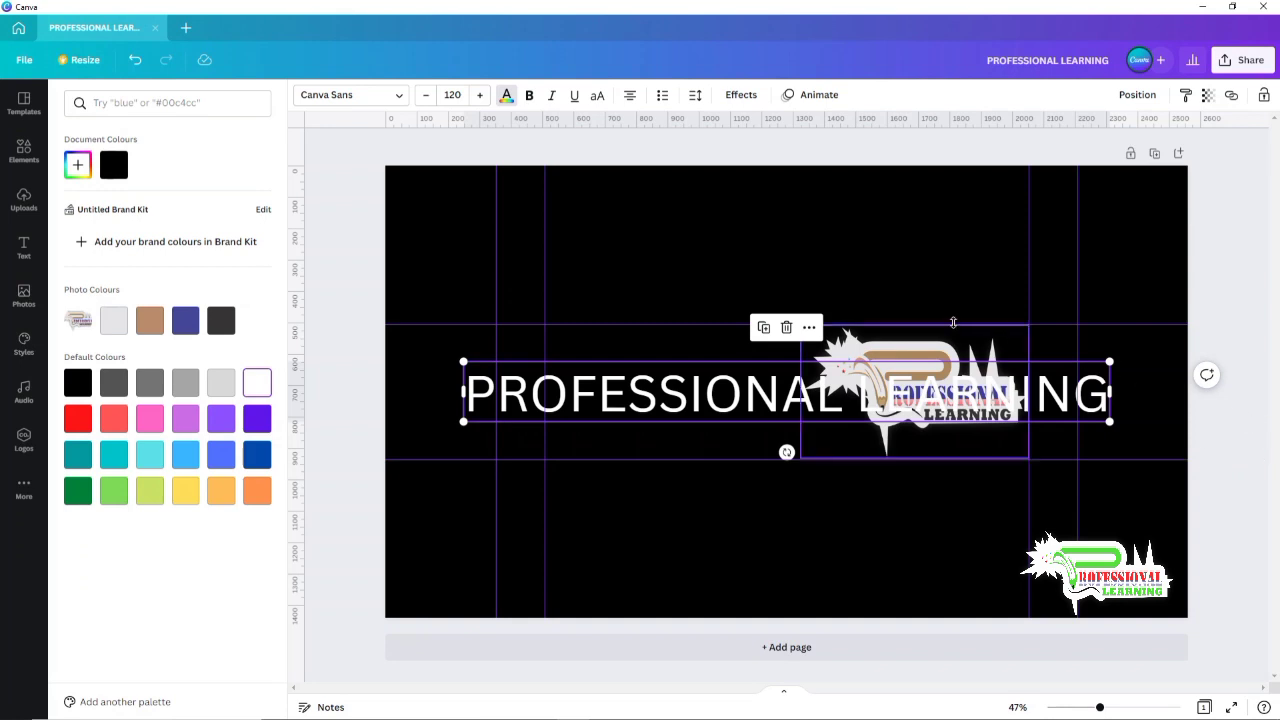
{"action": "left_click_drag", "start_coordinate": [712, 397], "coordinate": [721, 512]}
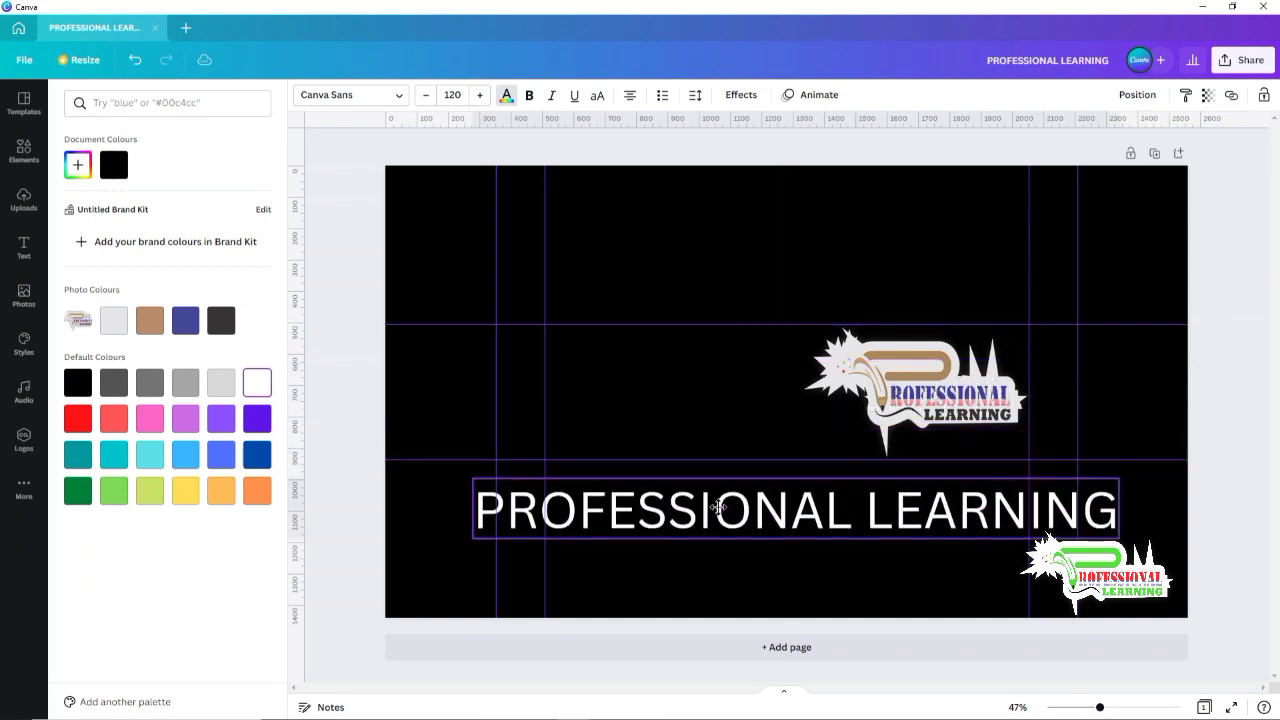
Set the heading's font to Anton and scale the text down to a size of about 73
{"action": "left_click", "coordinate": [375, 100]}
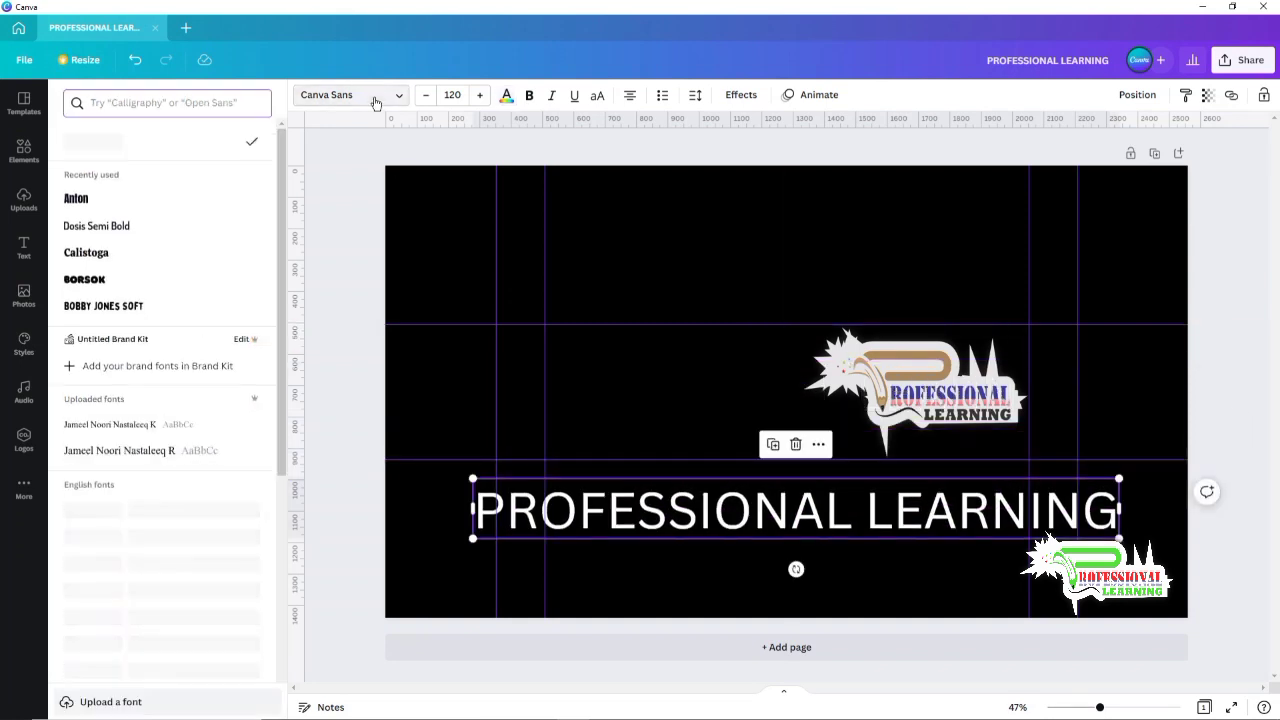
{"action": "left_click", "coordinate": [132, 207]}
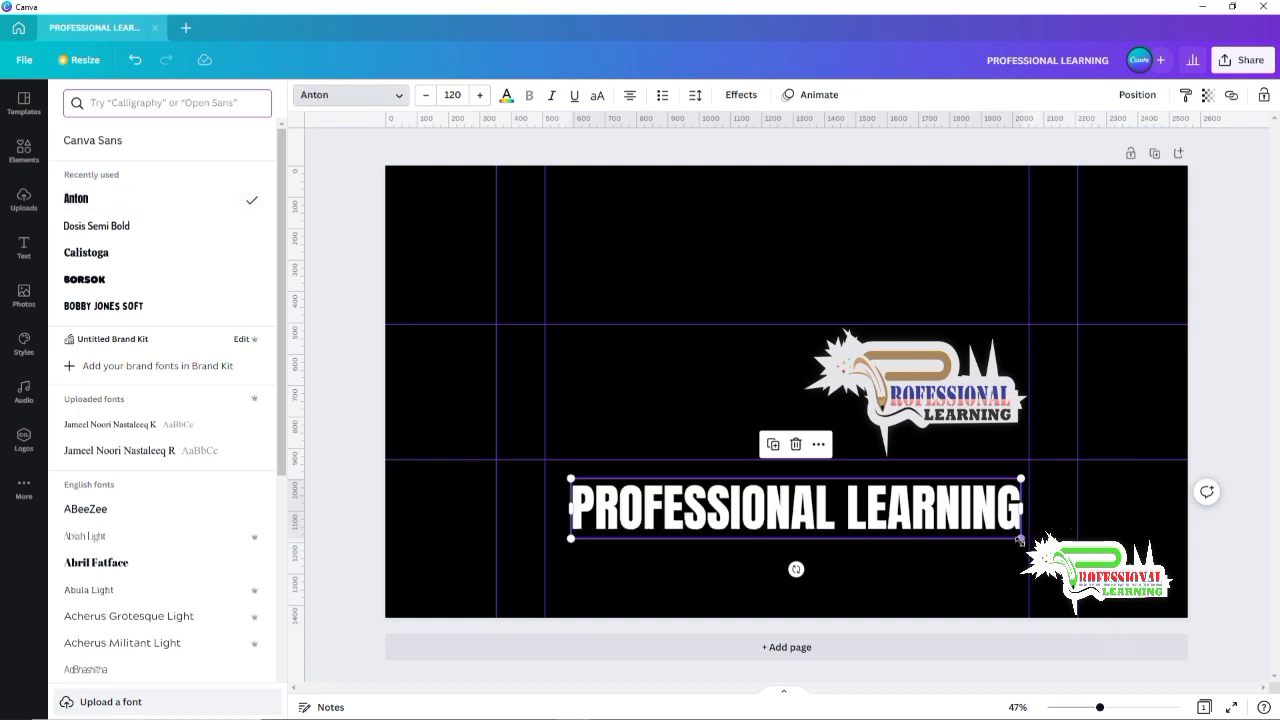
{"action": "left_click_drag", "start_coordinate": [996, 527], "coordinate": [848, 482]}
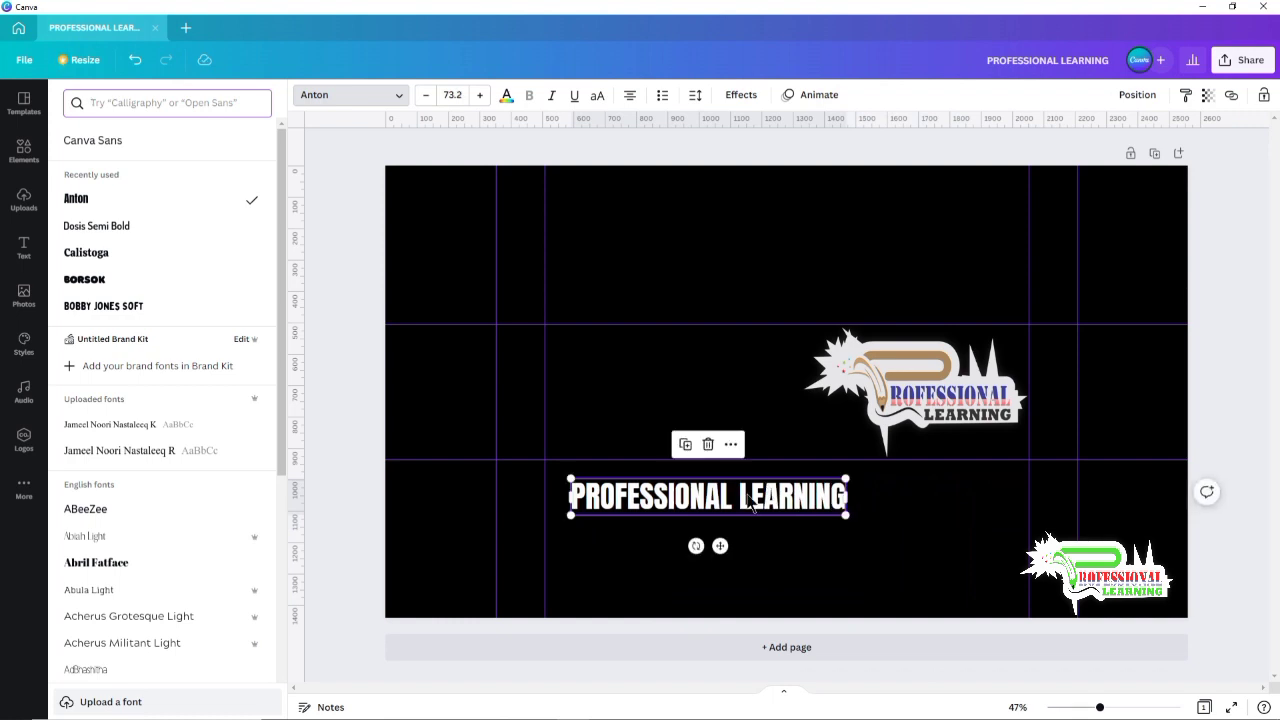